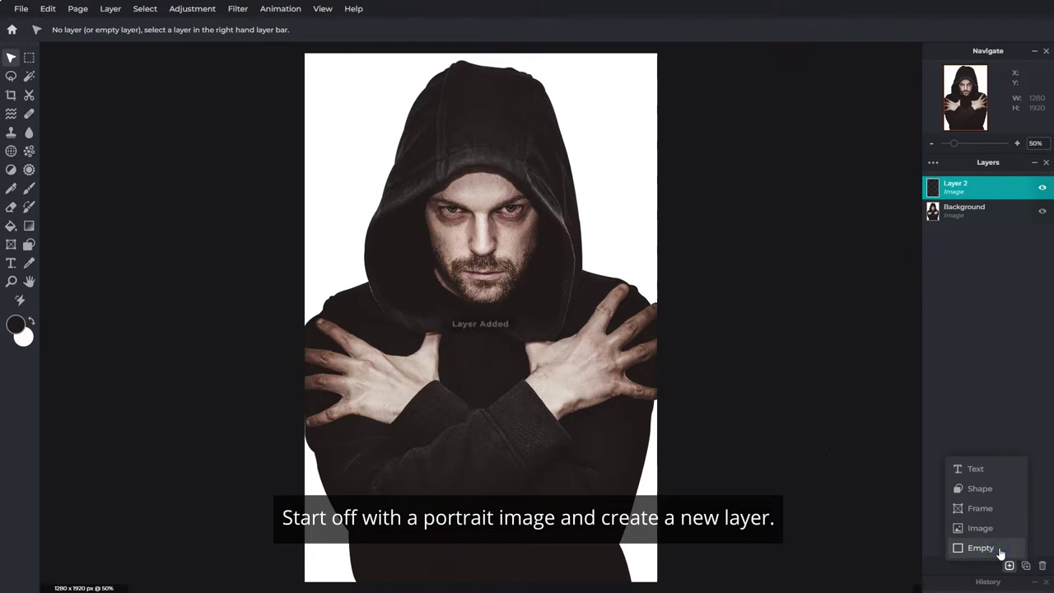
Step: Paint over the whole face inside the hood on Layer 2 with a soft black brush using the Draw tool
{"action": "left_click", "coordinate": [29, 189]}
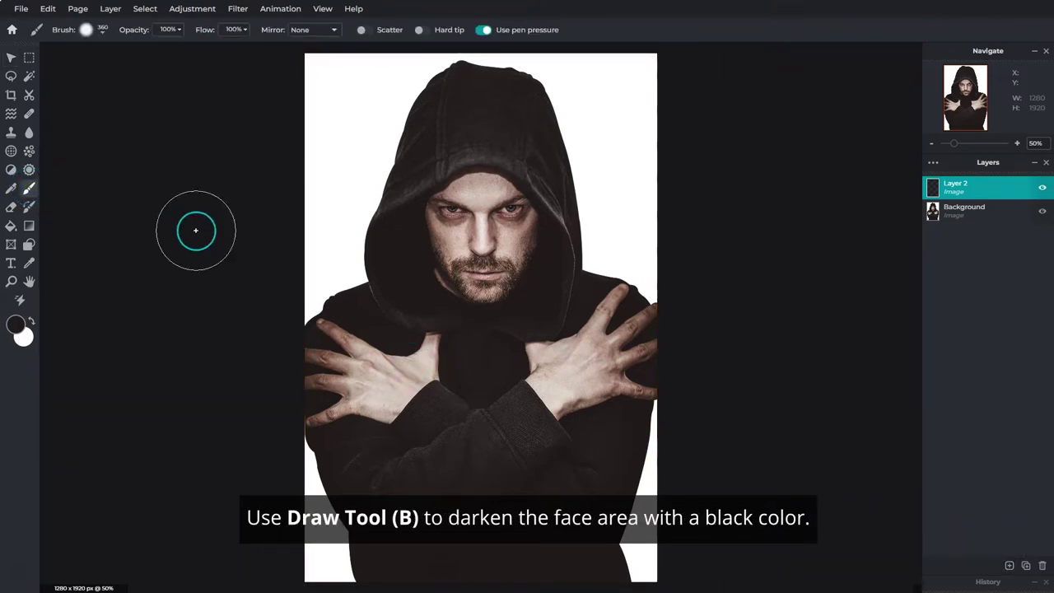
{"action": "mouse_move", "coordinate": [424, 266]}
{"action": "left_mouse_down"}
{"action": "mouse_move", "coordinate": [496, 269]}
{"action": "mouse_move", "coordinate": [496, 237]}
{"action": "mouse_move", "coordinate": [481, 217]}
{"action": "mouse_move", "coordinate": [453, 230]}
{"action": "mouse_move", "coordinate": [475, 210]}
{"action": "mouse_move", "coordinate": [489, 209]}
{"action": "mouse_move", "coordinate": [508, 240]}
{"action": "mouse_move", "coordinate": [485, 269]}
{"action": "mouse_move", "coordinate": [469, 210]}
{"action": "mouse_move", "coordinate": [499, 221]}
{"action": "mouse_move", "coordinate": [493, 214]}
{"action": "mouse_move", "coordinate": [499, 226]}
{"action": "mouse_move", "coordinate": [470, 254]}
{"action": "mouse_move", "coordinate": [508, 255]}
{"action": "left_mouse_up"}
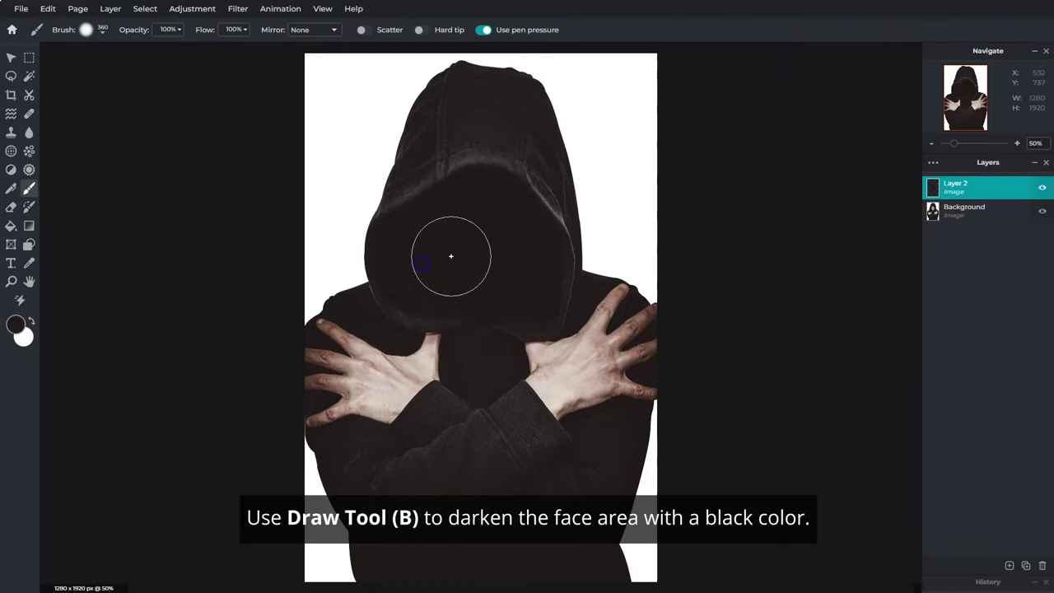
Step: Add the "horror face" image as a layer and scale it to about 763 × 1017 px, positioned over the hood
{"action": "left_click", "coordinate": [1009, 566]}
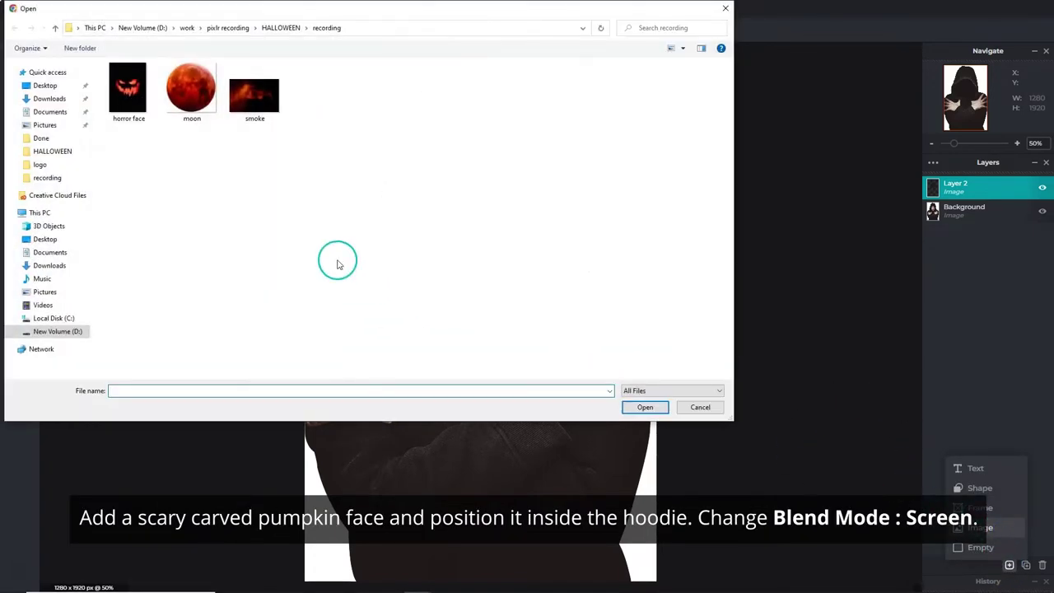
{"action": "left_click", "coordinate": [140, 105]}
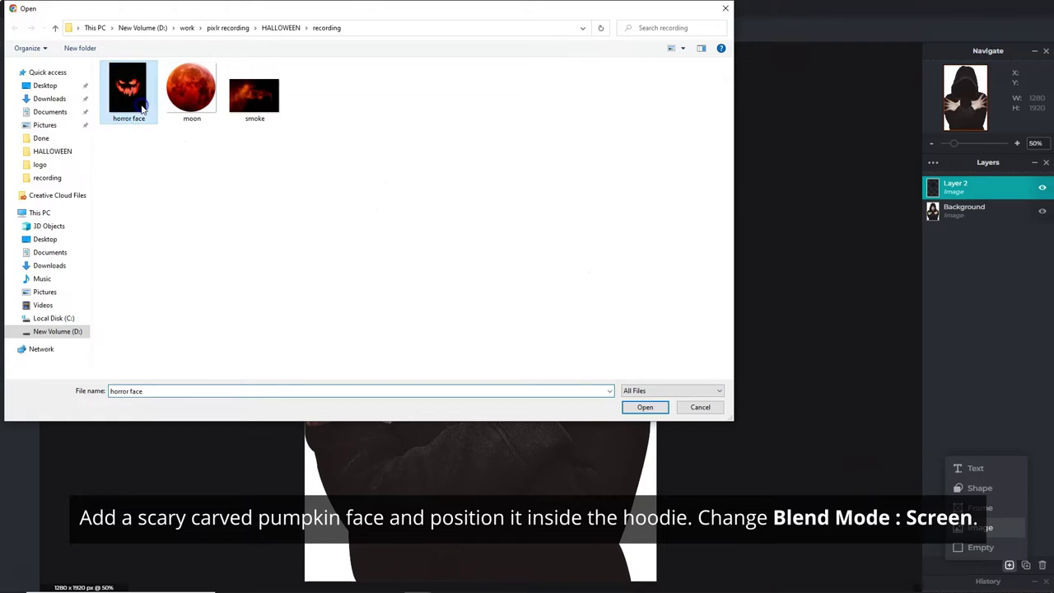
{"action": "left_click", "coordinate": [646, 408]}
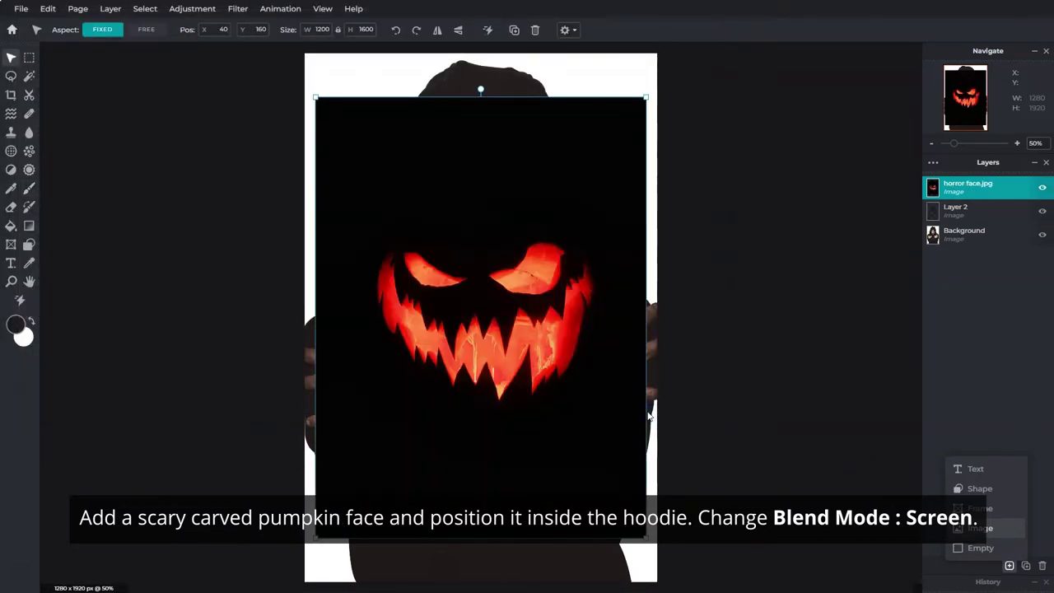
{"action": "left_click_drag", "start_coordinate": [646, 97], "coordinate": [525, 251]}
{"action": "left_click_drag", "start_coordinate": [460, 408], "coordinate": [518, 264]}
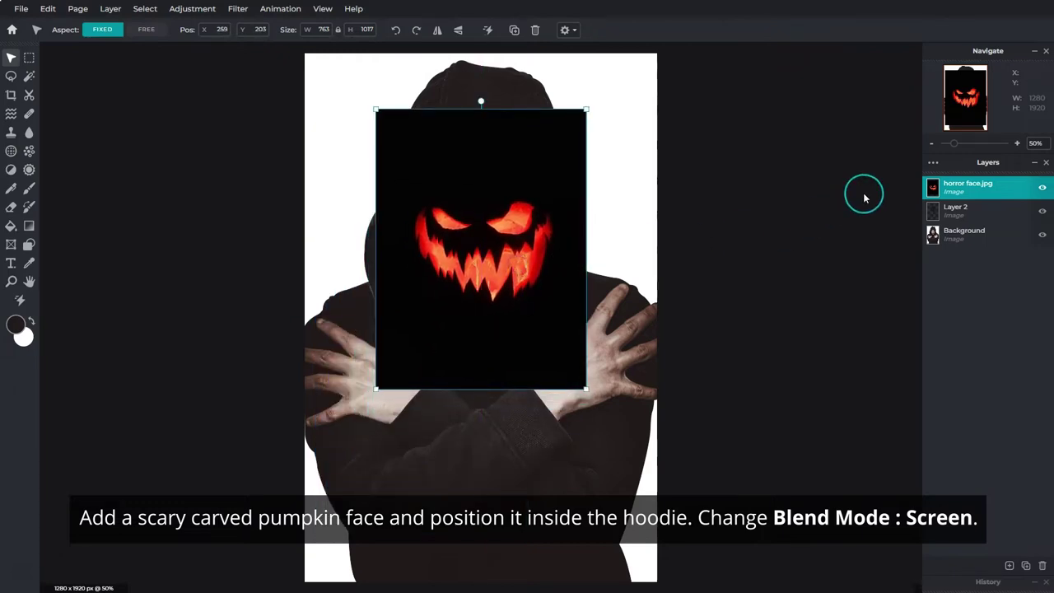
Step: Set the horror face layer's blend mode to Screen and fit it inside the hood at about 709 × 945 px
{"action": "left_click", "coordinate": [932, 165]}
{"action": "left_click", "coordinate": [915, 231]}
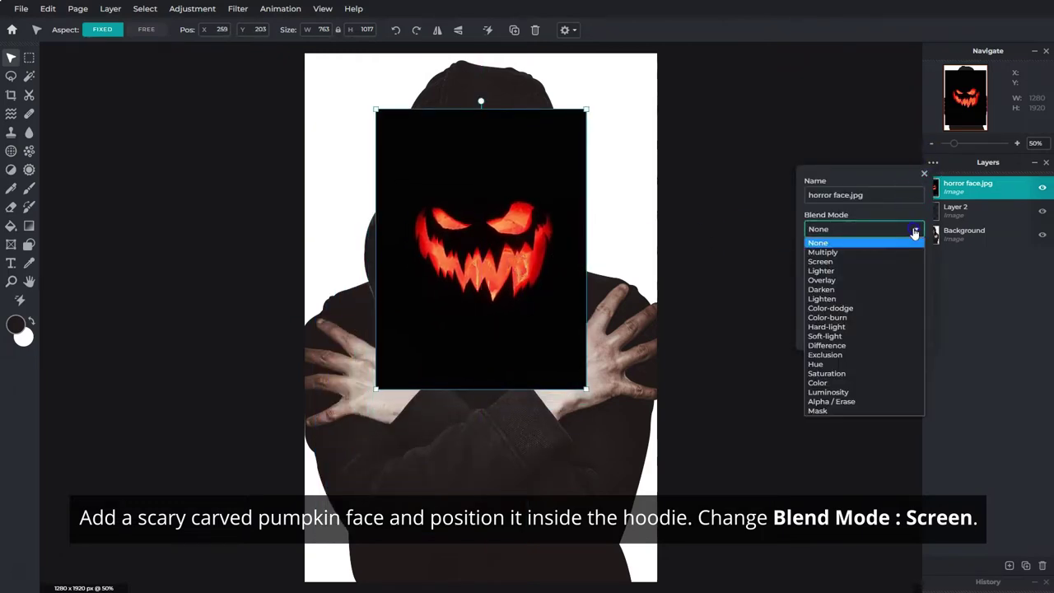
{"action": "left_click", "coordinate": [879, 262]}
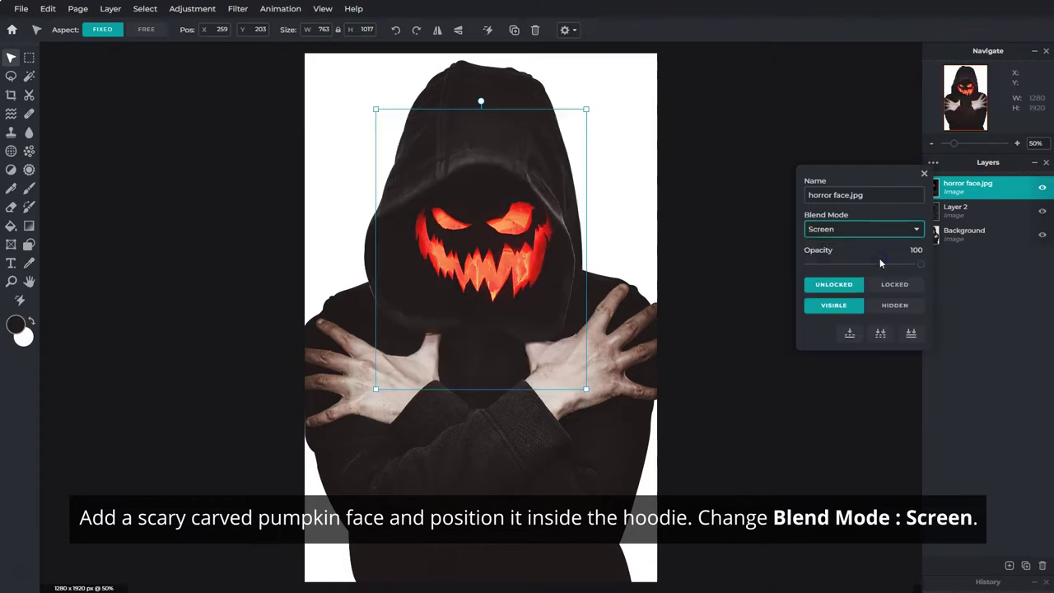
{"action": "left_click_drag", "start_coordinate": [587, 108], "coordinate": [572, 124]}
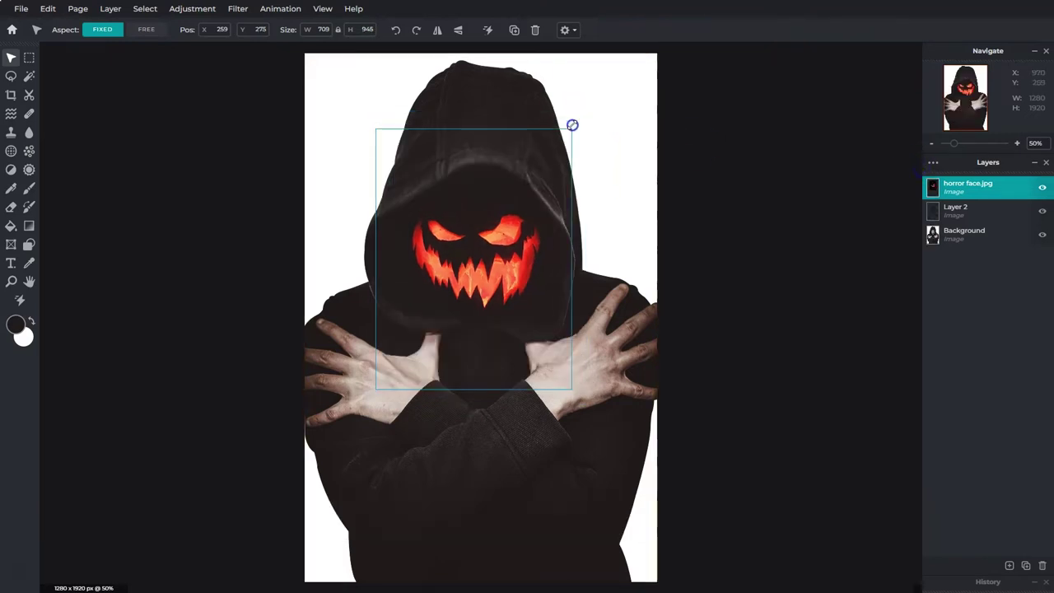
{"action": "left_click_drag", "start_coordinate": [503, 263], "coordinate": [505, 245]}
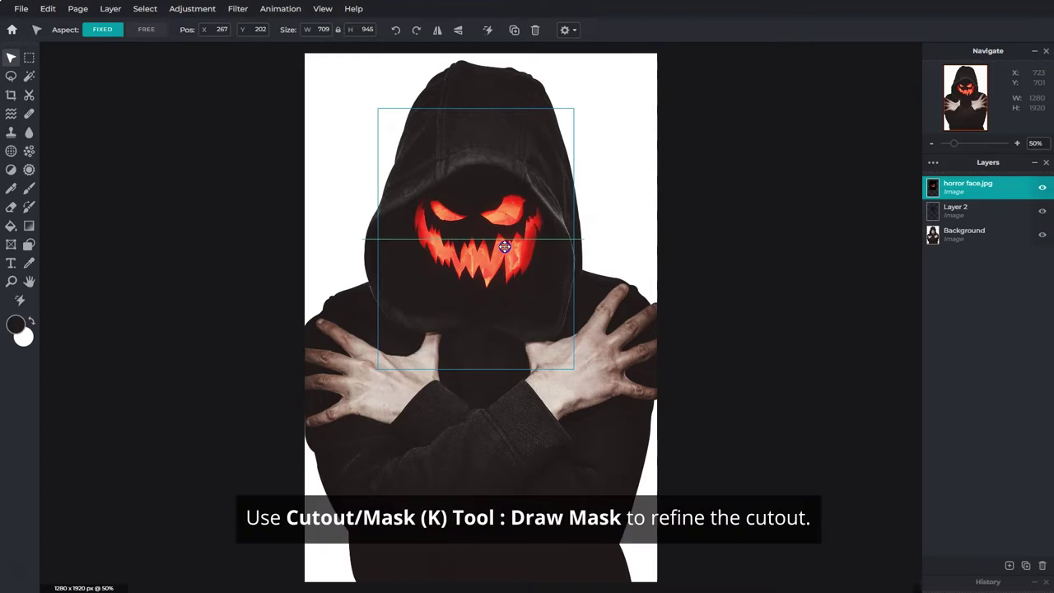
Step: Mask out the outer edges of the horror face image around the hood and hands with the Draw Mask brush
{"action": "left_click", "coordinate": [30, 96]}
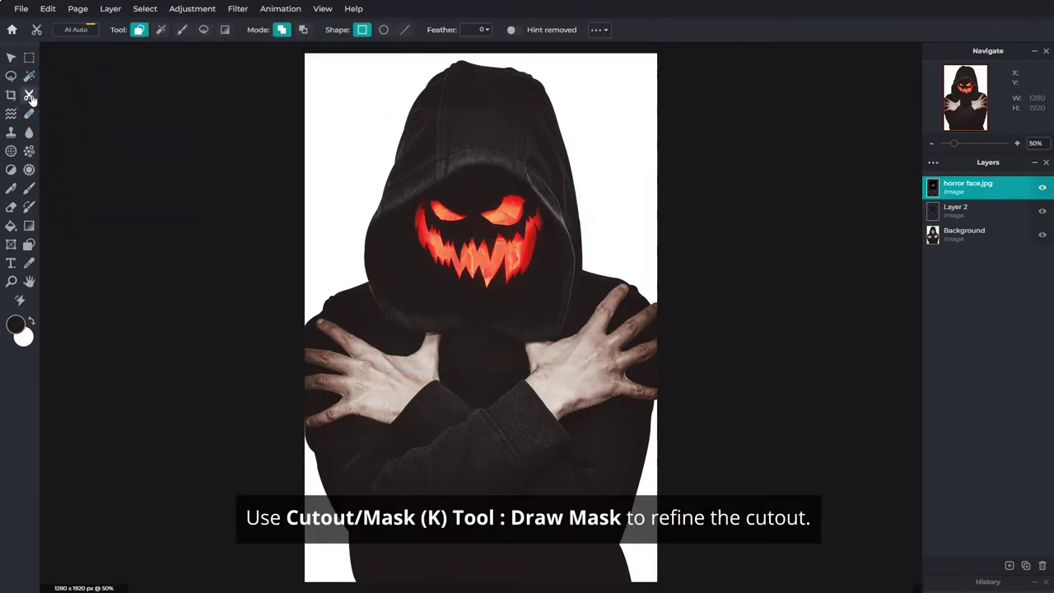
{"action": "left_click", "coordinate": [182, 31]}
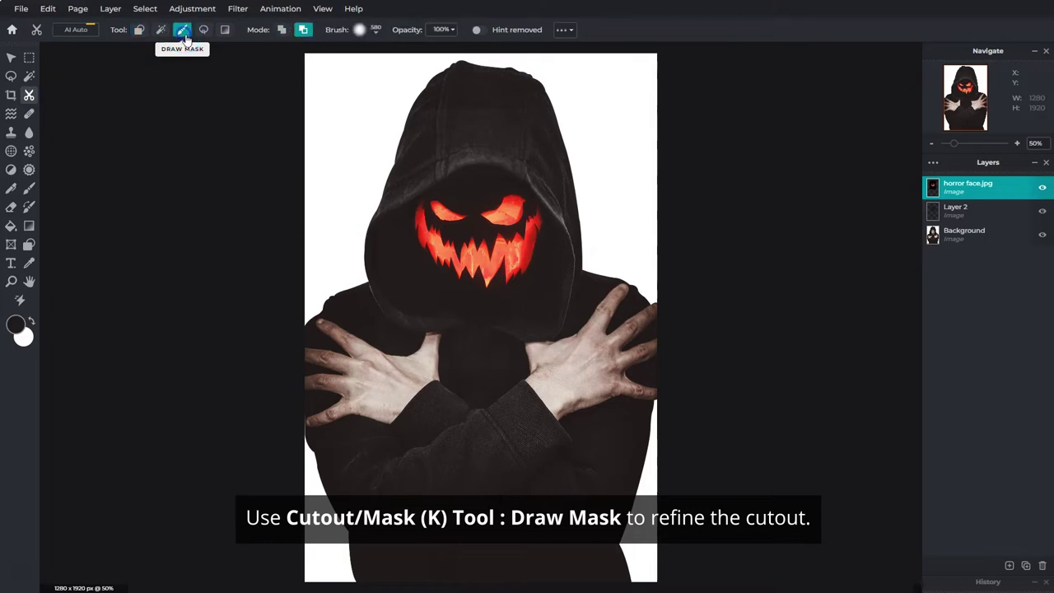
{"action": "left_click_drag", "start_coordinate": [587, 356], "coordinate": [598, 354]}
{"action": "mouse_move", "coordinate": [404, 354]}
{"action": "left_mouse_down"}
{"action": "mouse_move", "coordinate": [349, 299]}
{"action": "mouse_move", "coordinate": [346, 205]}
{"action": "left_mouse_up"}
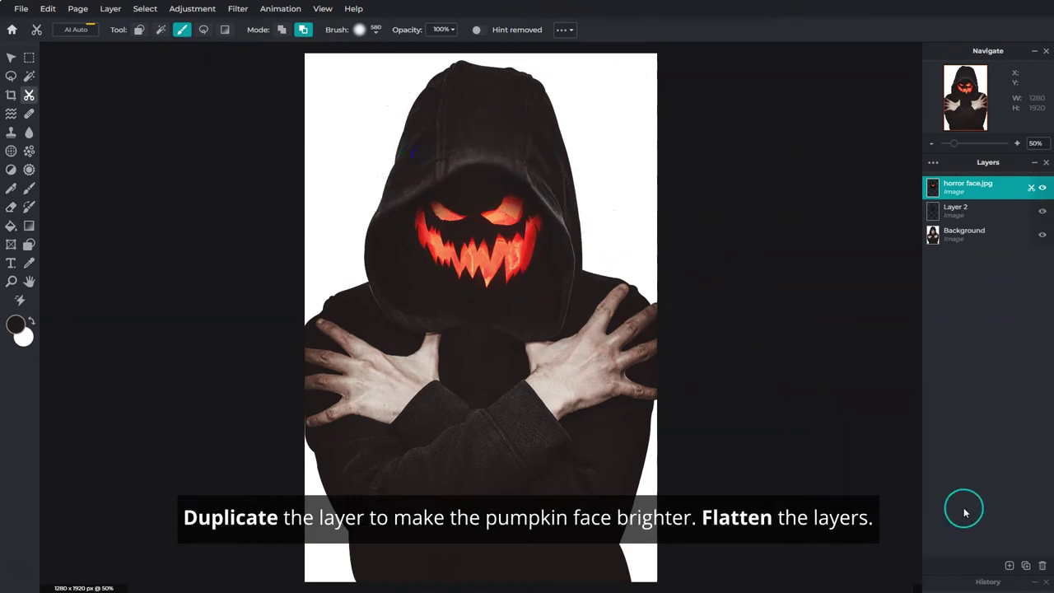
Step: Duplicate the horror face layer to brighten it and flatten the image into one layer
{"action": "left_click", "coordinate": [1025, 566]}
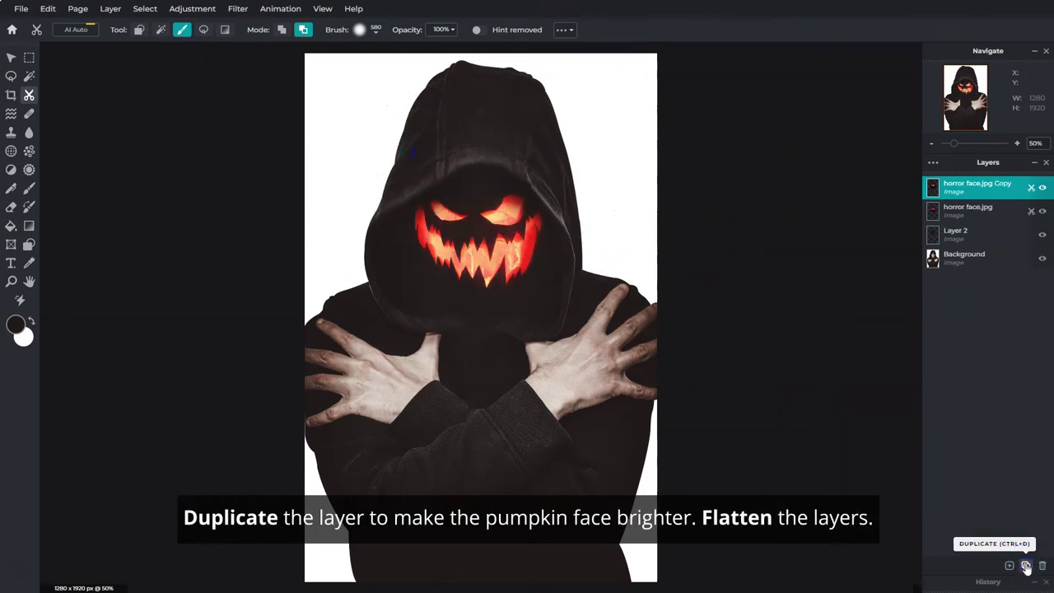
{"action": "left_click", "coordinate": [934, 163]}
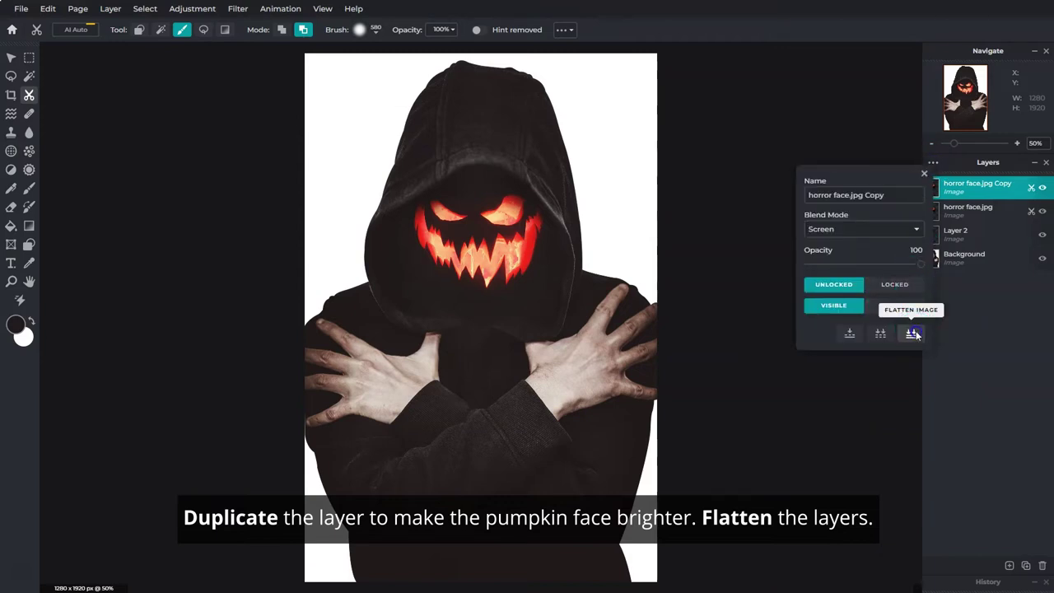
{"action": "left_click", "coordinate": [915, 332]}
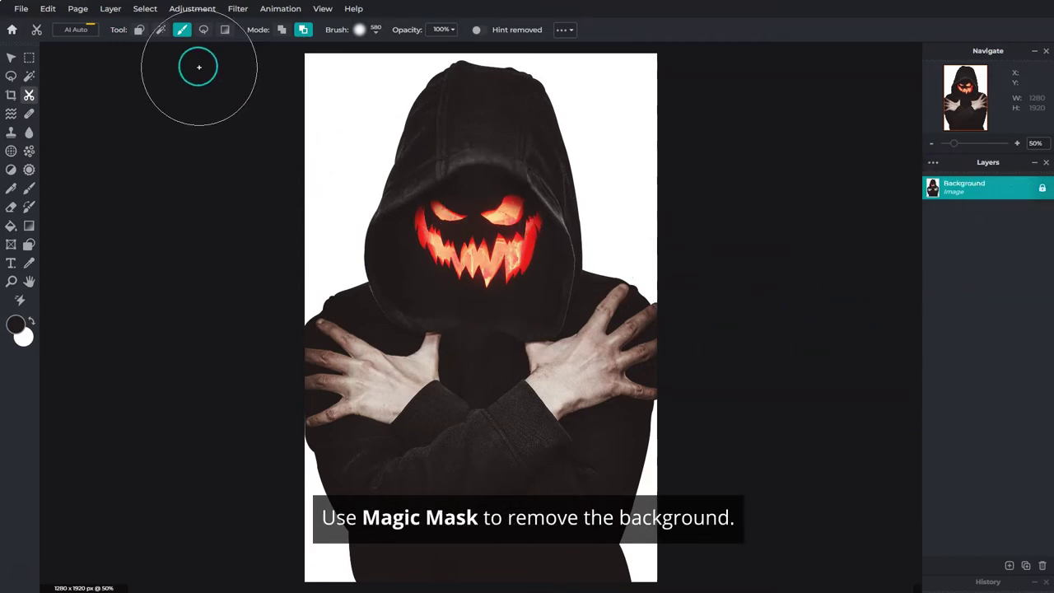
Step: Remove the white background around the hooded figure, including both lower corners, with the Magic Mask
{"action": "left_click", "coordinate": [162, 31]}
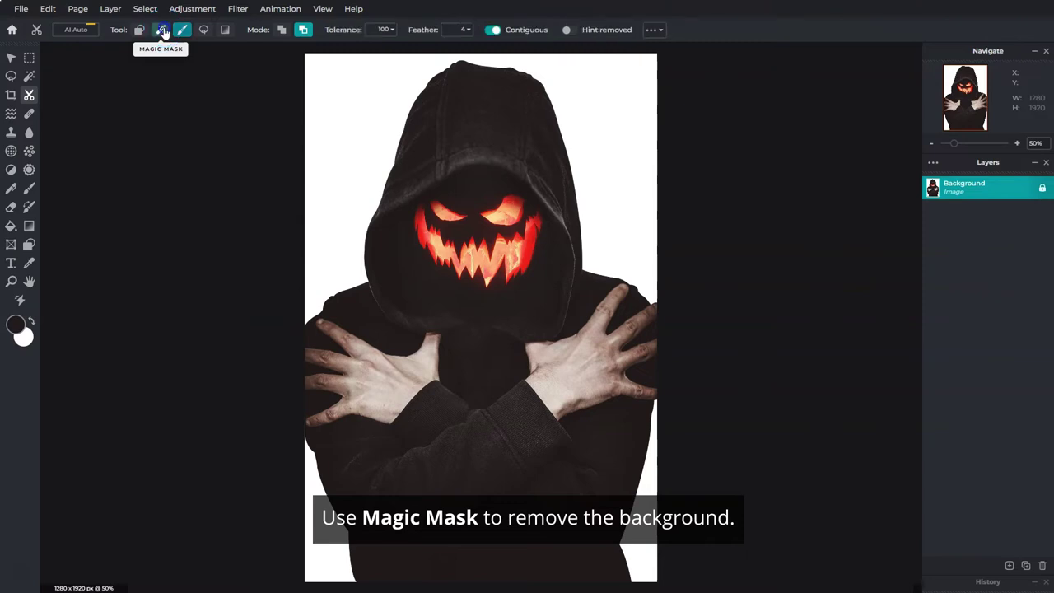
{"action": "left_click", "coordinate": [344, 115]}
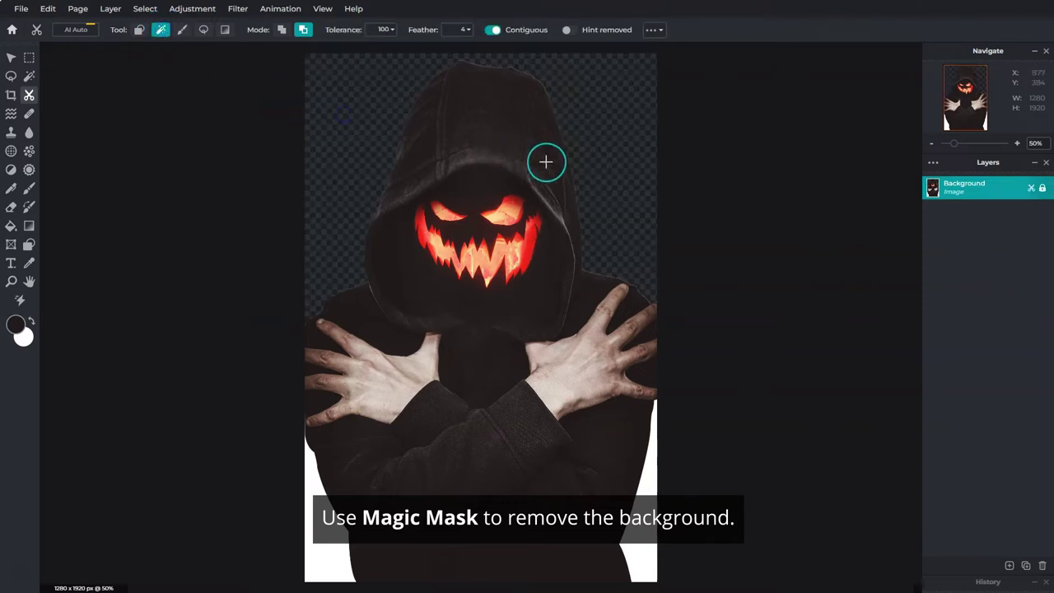
{"action": "left_click", "coordinate": [650, 477]}
{"action": "left_click", "coordinate": [316, 536]}
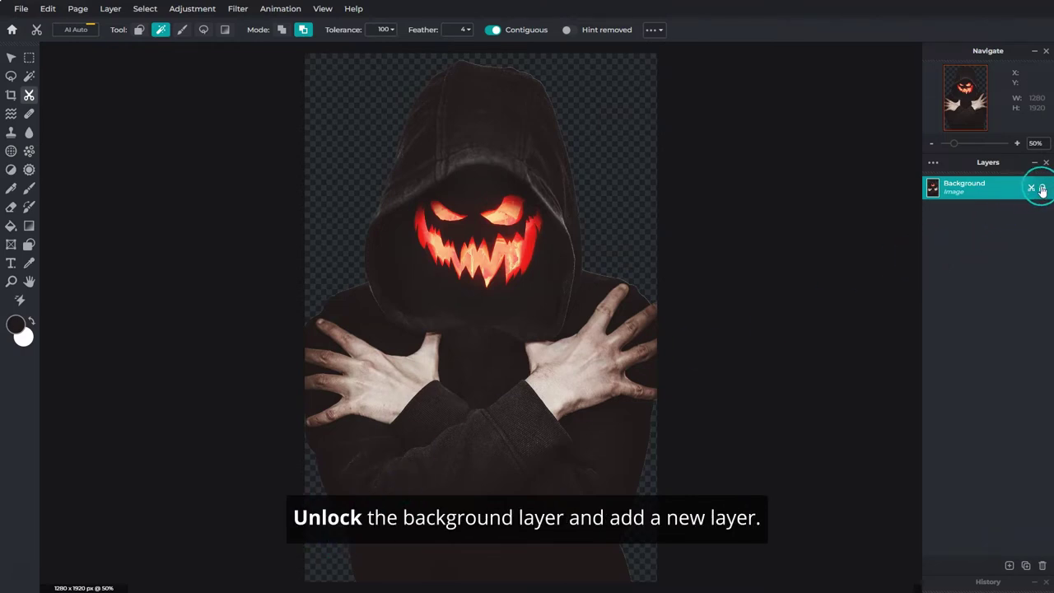
Step: Unlock the Background layer and add an empty layer beneath it, filled with the near-black foreground color
{"action": "left_click", "coordinate": [1010, 566]}
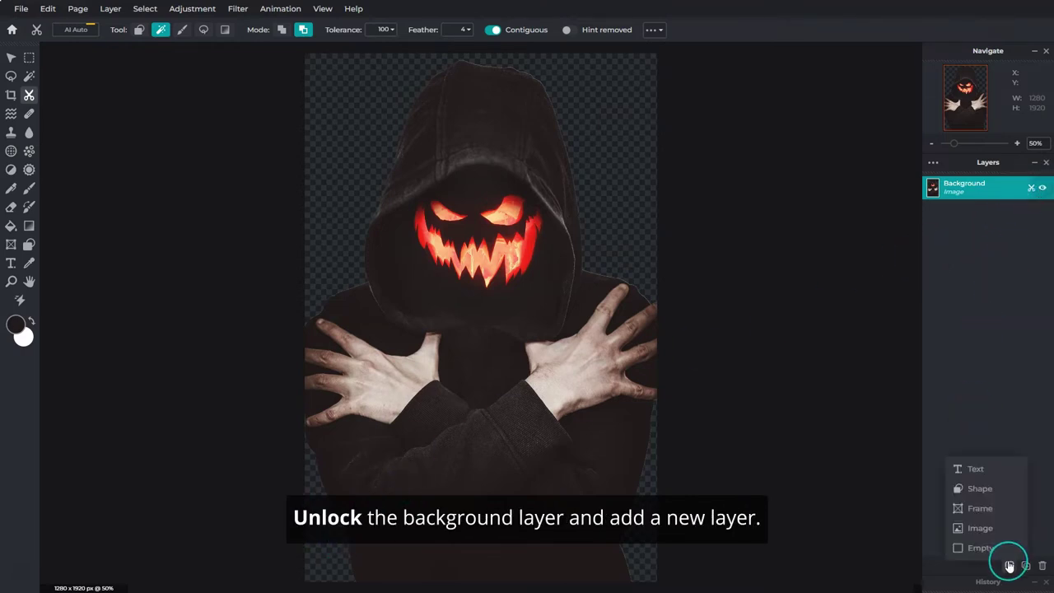
{"action": "left_click", "coordinate": [998, 549]}
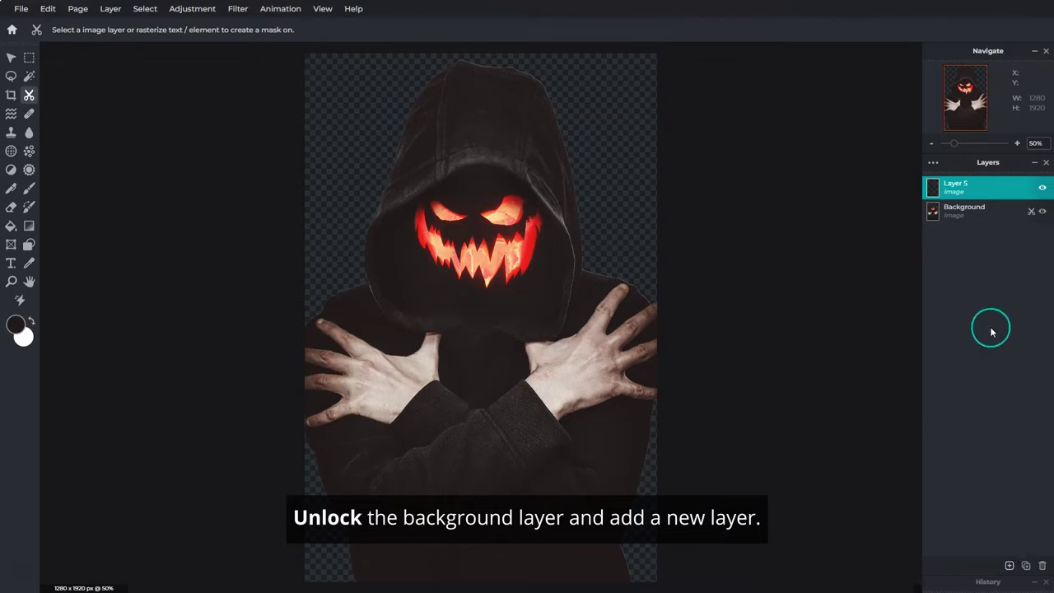
{"action": "left_click_drag", "start_coordinate": [988, 190], "coordinate": [994, 212]}
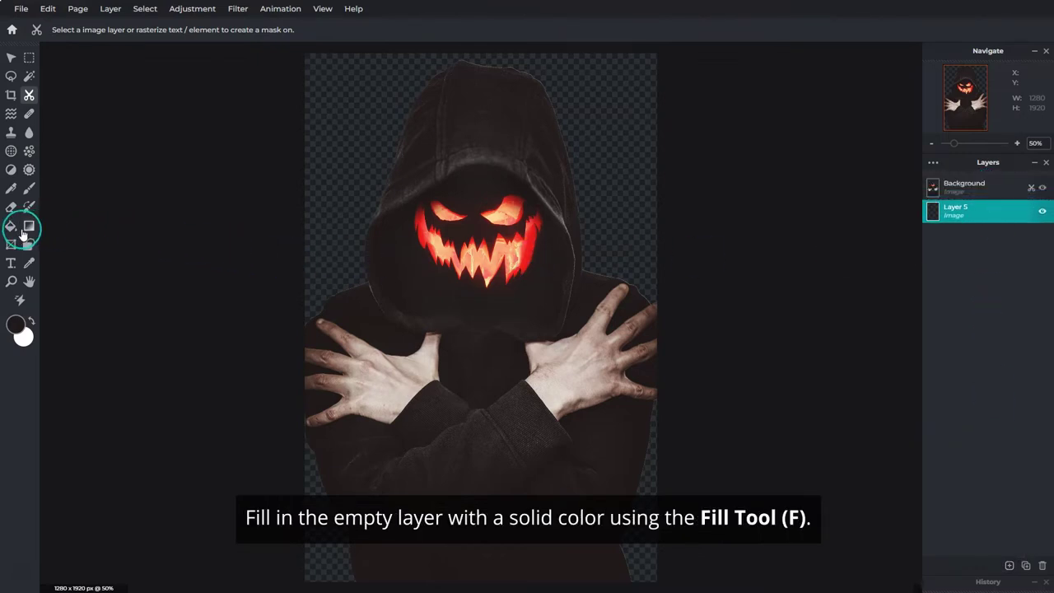
{"action": "left_click", "coordinate": [11, 226]}
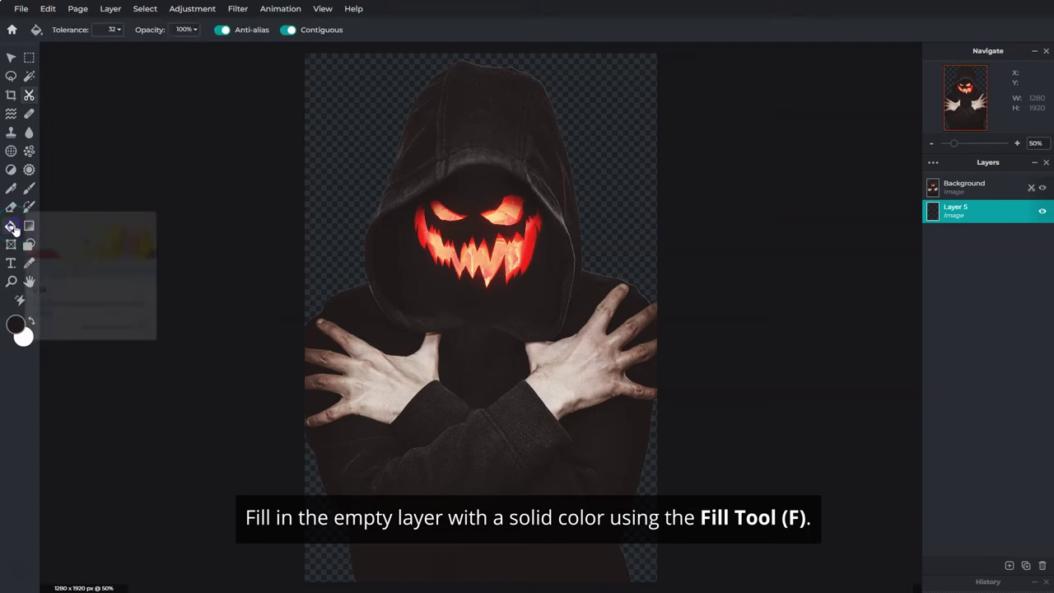
{"action": "left_click", "coordinate": [336, 143]}
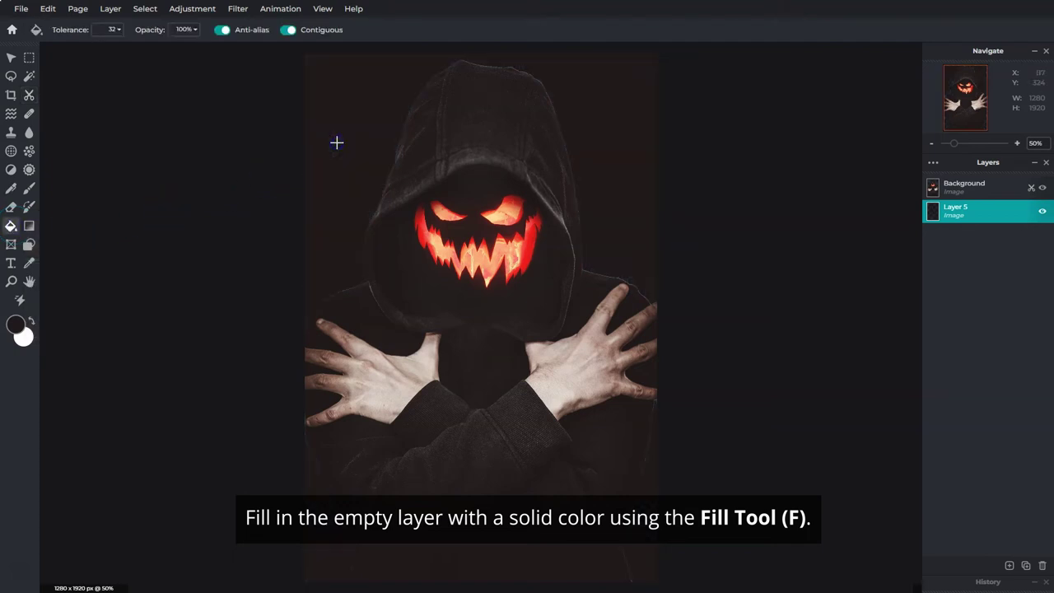
Step: Scale the hooded figure's layer down to about 1007 × 1511 px, centered at the canvas's lower edge
{"action": "left_click", "coordinate": [973, 189]}
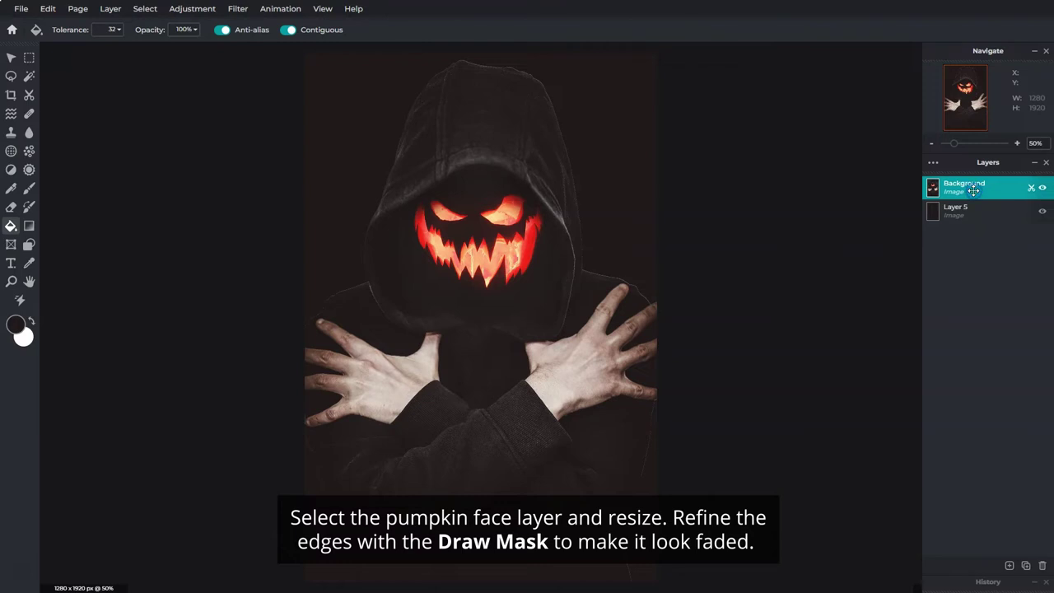
{"action": "left_click", "coordinate": [11, 59]}
{"action": "left_click_drag", "start_coordinate": [658, 54], "coordinate": [620, 165]}
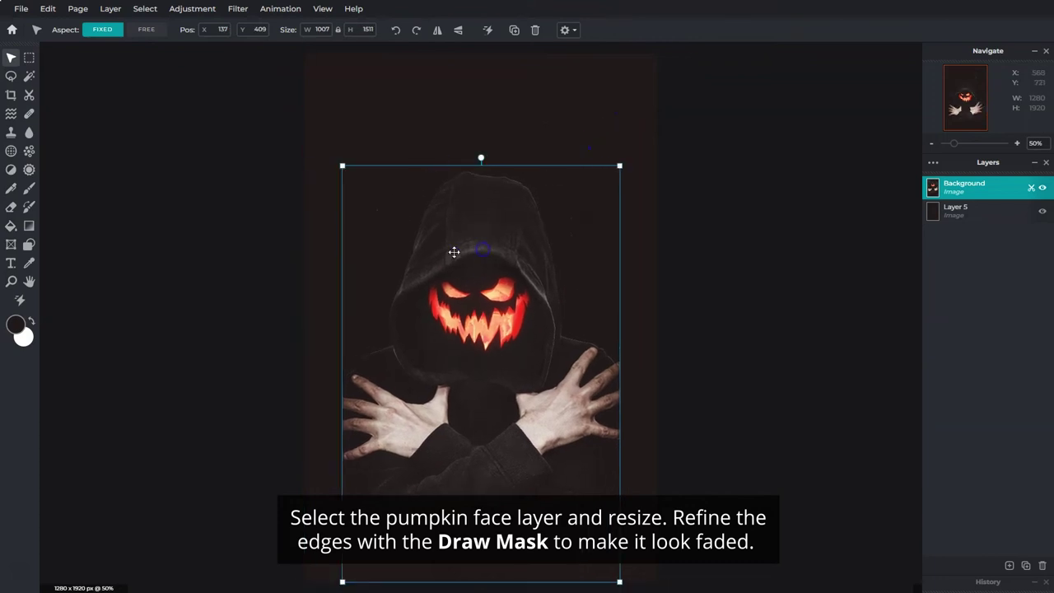
Step: Fade the cut-off outer edges of both hands and sleeves with the Draw Mask brush
{"action": "left_click", "coordinate": [30, 96]}
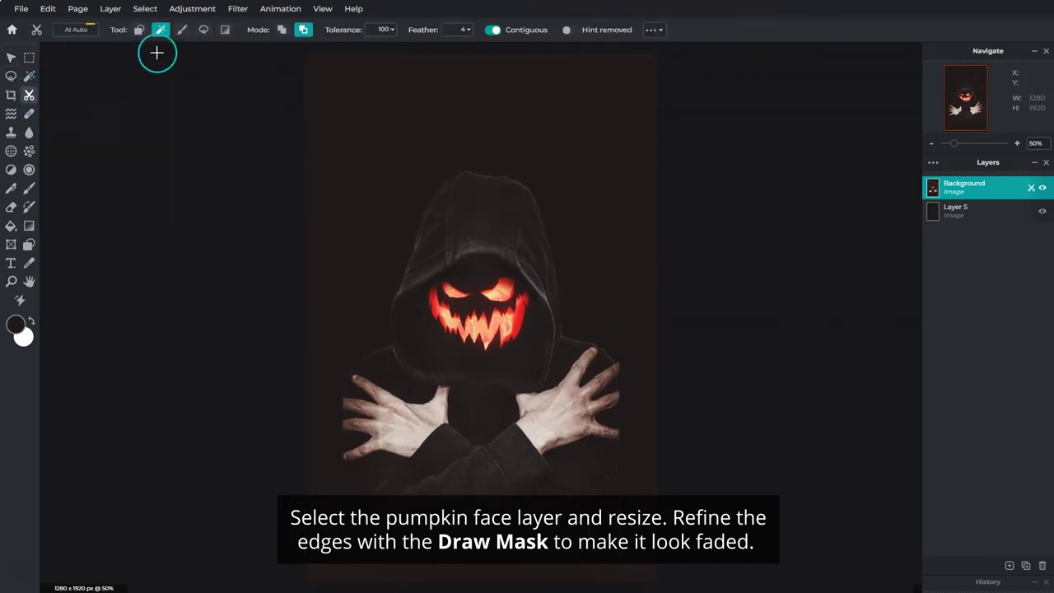
{"action": "left_click", "coordinate": [183, 33]}
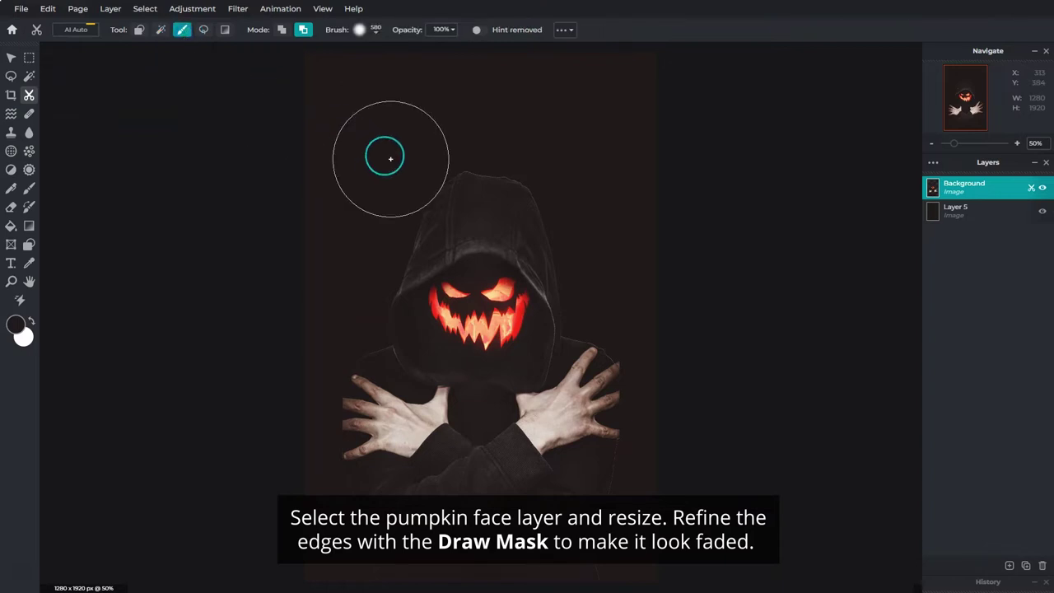
{"action": "mouse_move", "coordinate": [673, 362]}
{"action": "left_mouse_down"}
{"action": "mouse_move", "coordinate": [667, 422]}
{"action": "mouse_move", "coordinate": [659, 387]}
{"action": "left_mouse_up"}
{"action": "mouse_move", "coordinate": [280, 404]}
{"action": "left_mouse_down"}
{"action": "mouse_move", "coordinate": [298, 430]}
{"action": "mouse_move", "coordinate": [299, 393]}
{"action": "left_mouse_up"}
Step: Add the "moon" image to the composition as a new layer
{"action": "left_click", "coordinate": [1009, 566]}
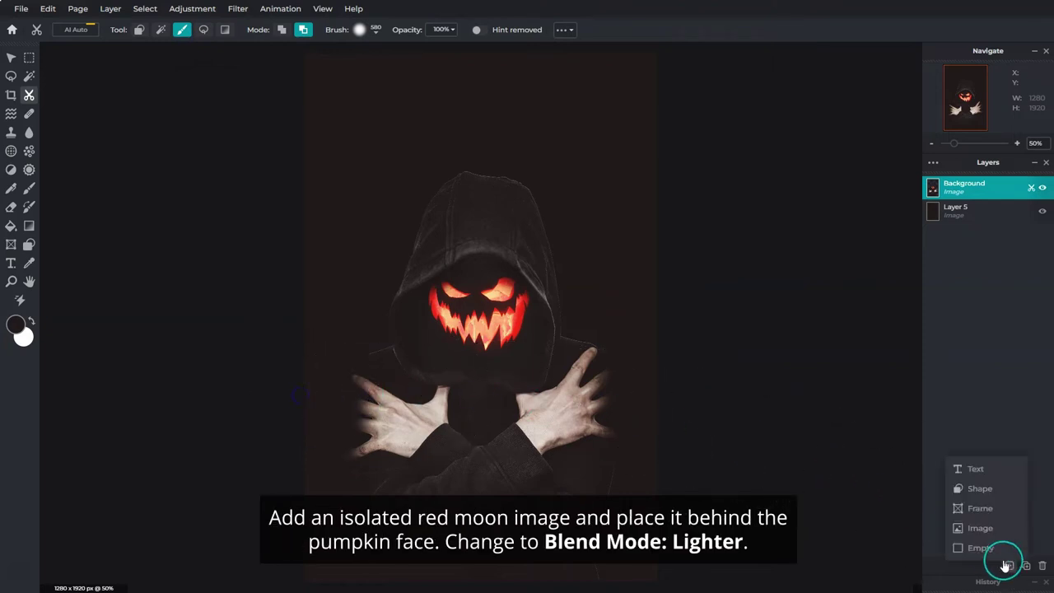
{"action": "left_click", "coordinate": [993, 531]}
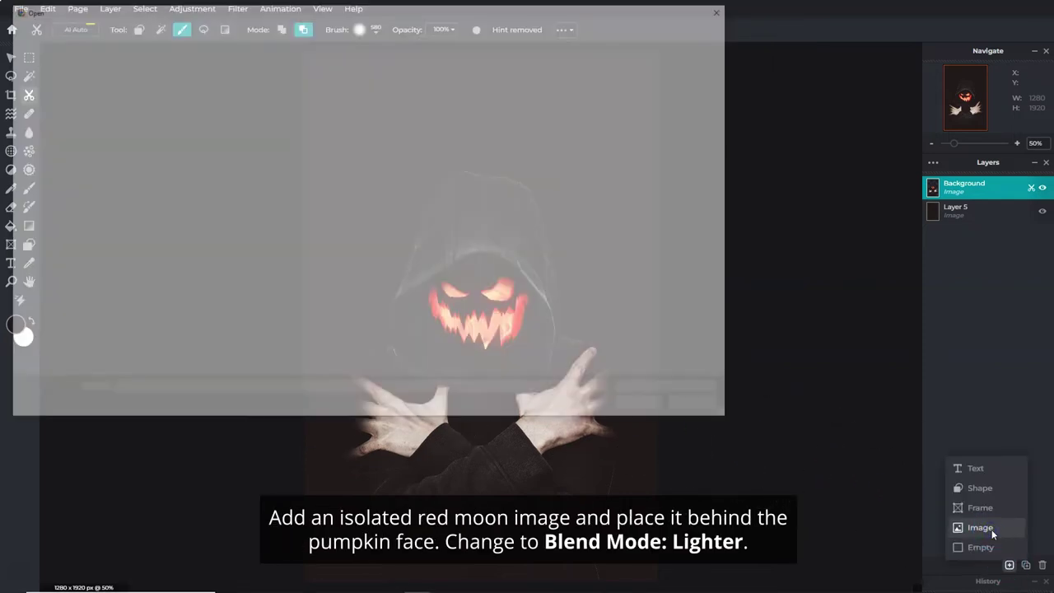
{"action": "left_click", "coordinate": [205, 103]}
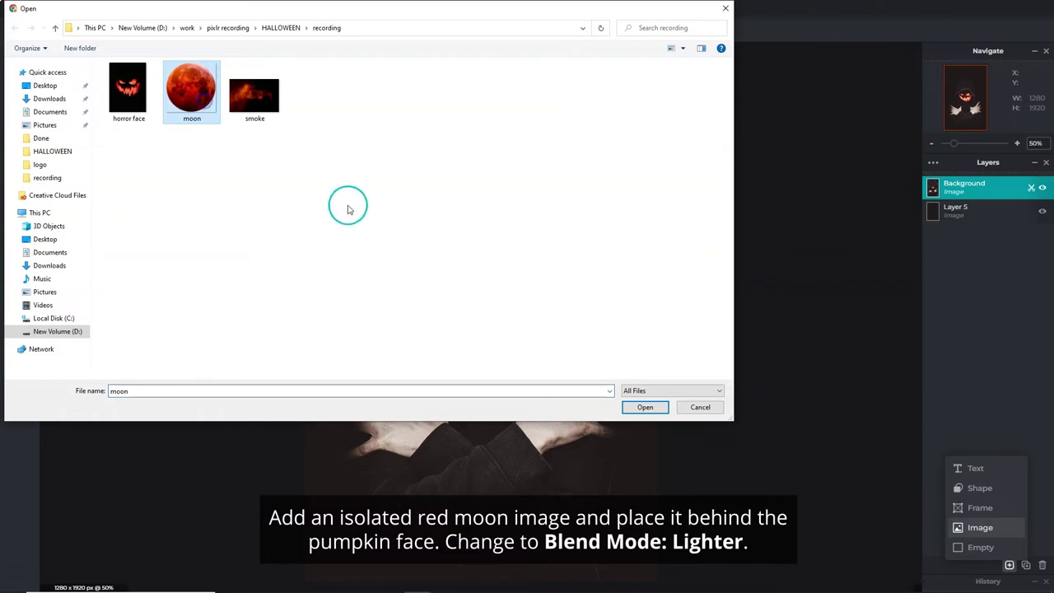
{"action": "left_click", "coordinate": [632, 407]}
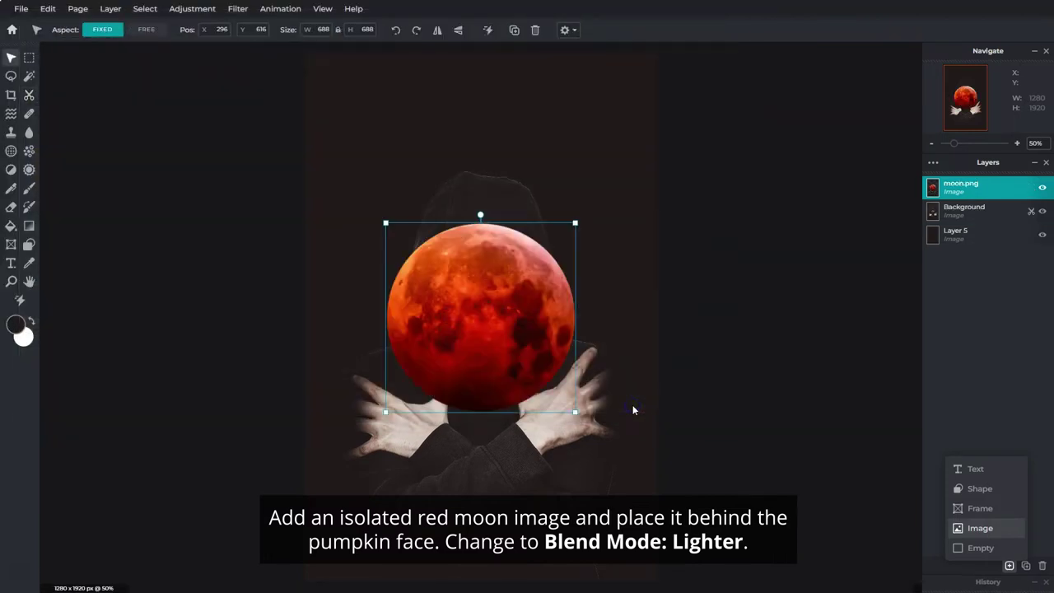
Step: Enlarge the moon to about 822 × 822 px and place it behind the hooded figure, partly above the canvas's upper edge
{"action": "left_click_drag", "start_coordinate": [536, 347], "coordinate": [529, 174]}
{"action": "left_click_drag", "start_coordinate": [575, 240], "coordinate": [612, 282]}
{"action": "left_click_drag", "start_coordinate": [553, 239], "coordinate": [535, 192]}
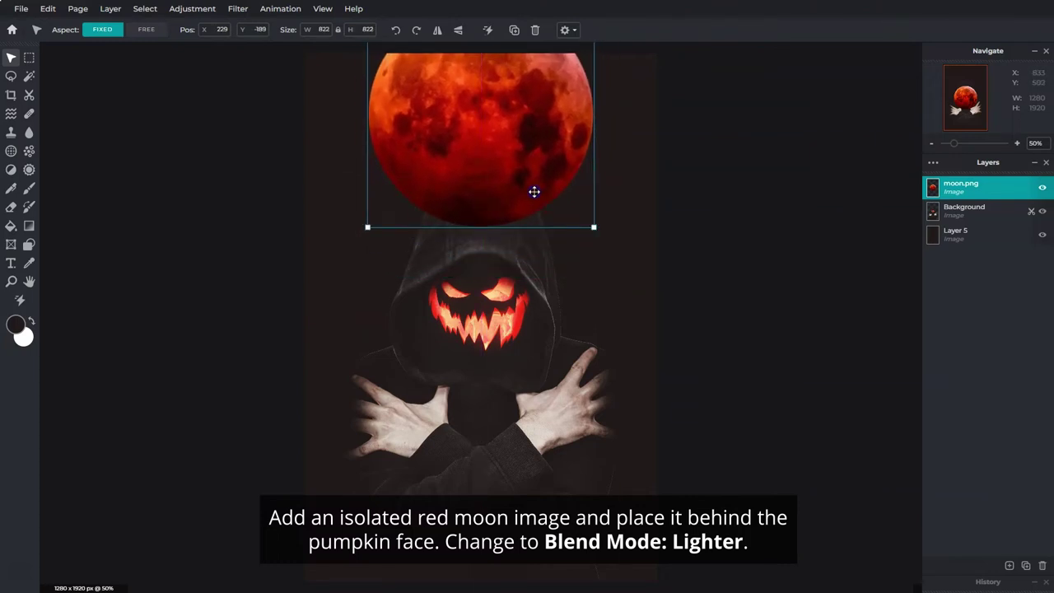
{"action": "left_click_drag", "start_coordinate": [984, 187], "coordinate": [986, 209]}
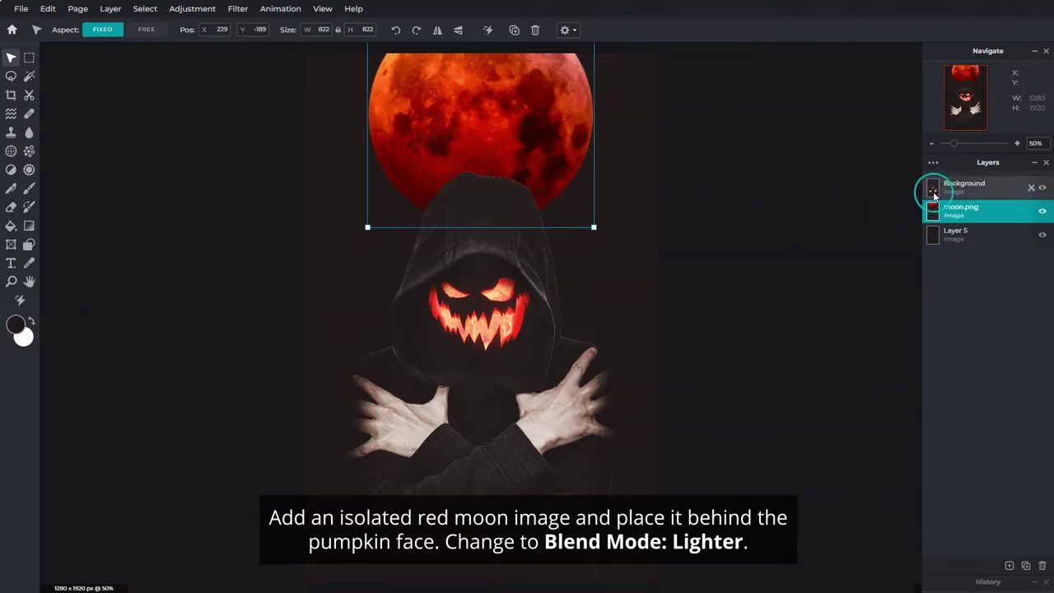
Step: Set the moon layer's blend mode to Lighter
{"action": "left_click", "coordinate": [931, 164]}
{"action": "left_click", "coordinate": [919, 229]}
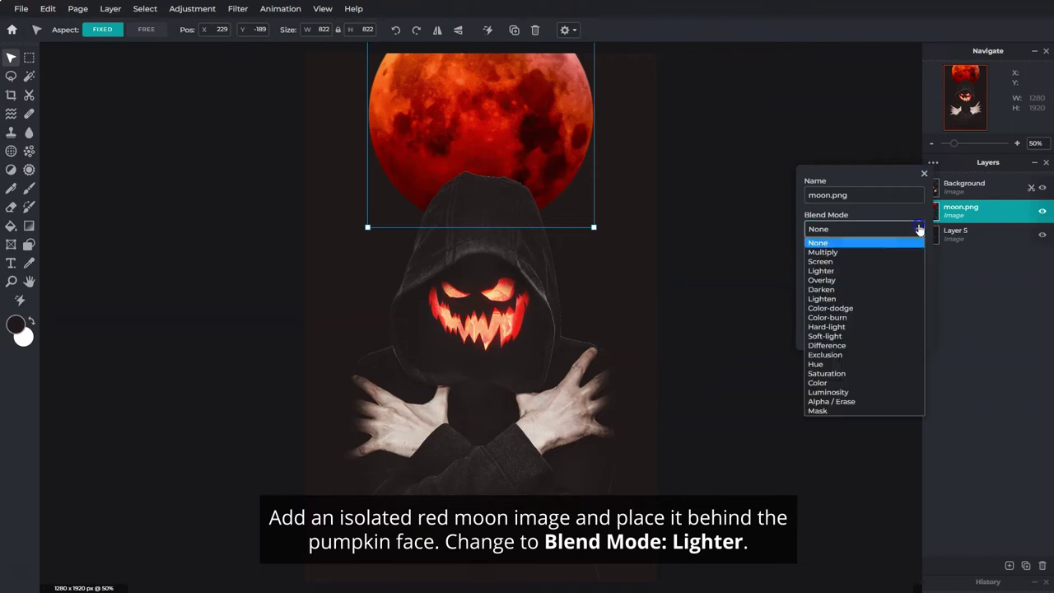
{"action": "left_click", "coordinate": [893, 270]}
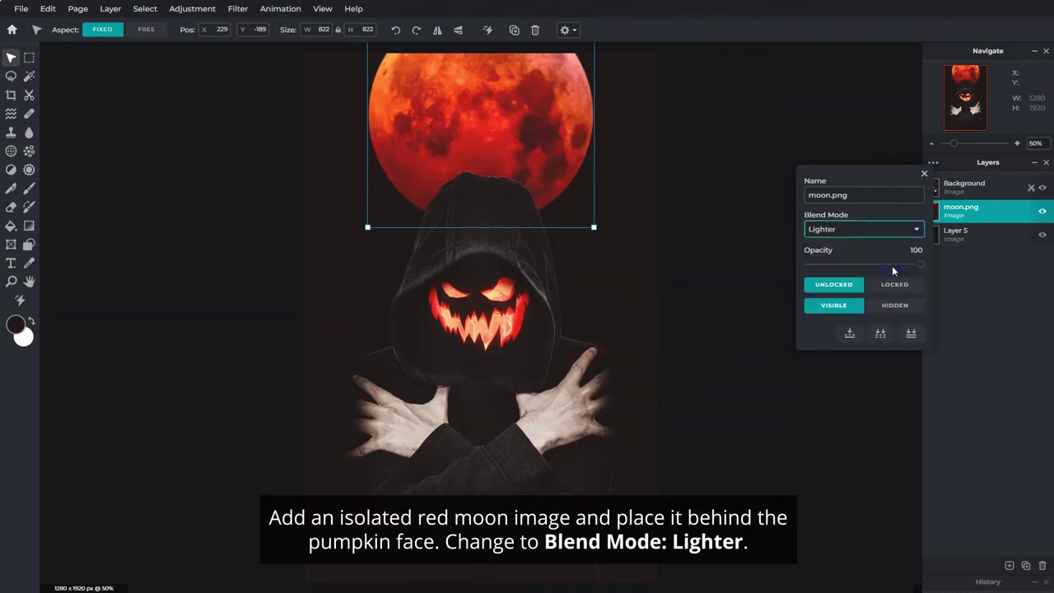
{"action": "left_click", "coordinate": [925, 175]}
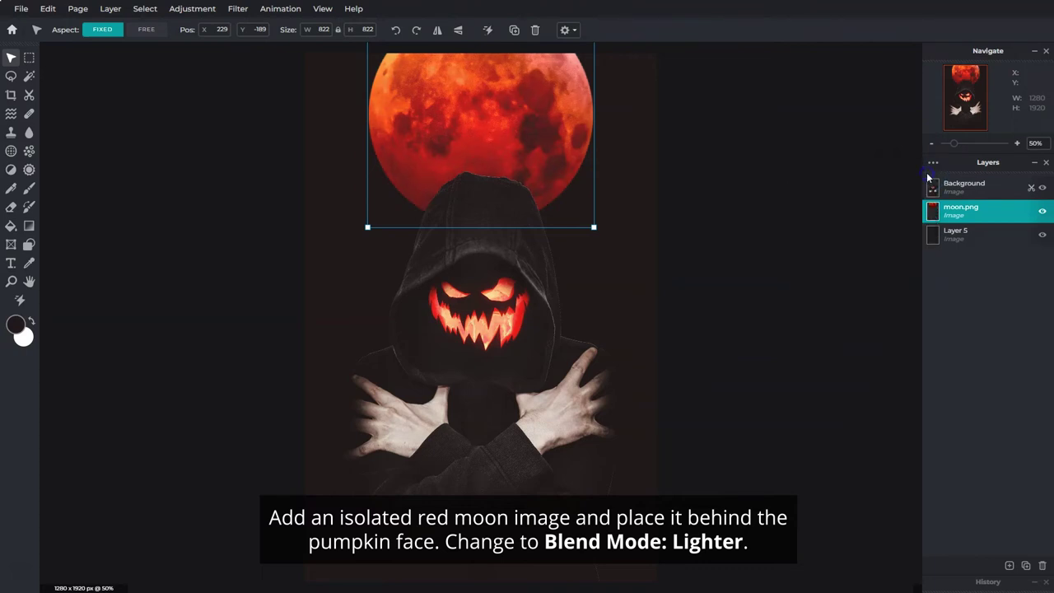
Step: Sample a red from the moon and paint a highlight on the figure's layer along the right edge of the hood, shoulder and sleeve
{"action": "left_click", "coordinate": [969, 188]}
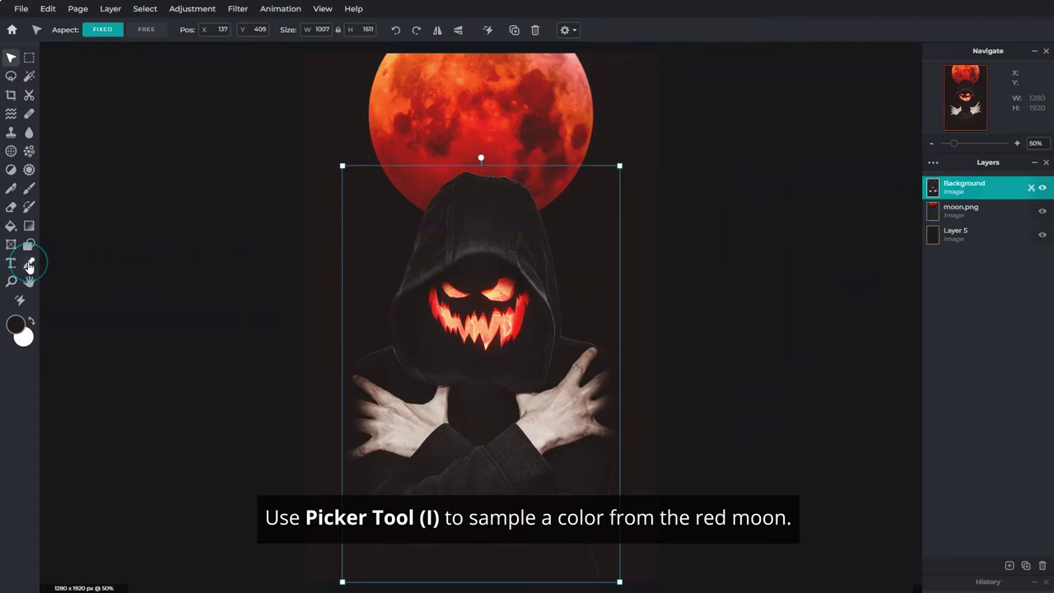
{"action": "left_click", "coordinate": [29, 264]}
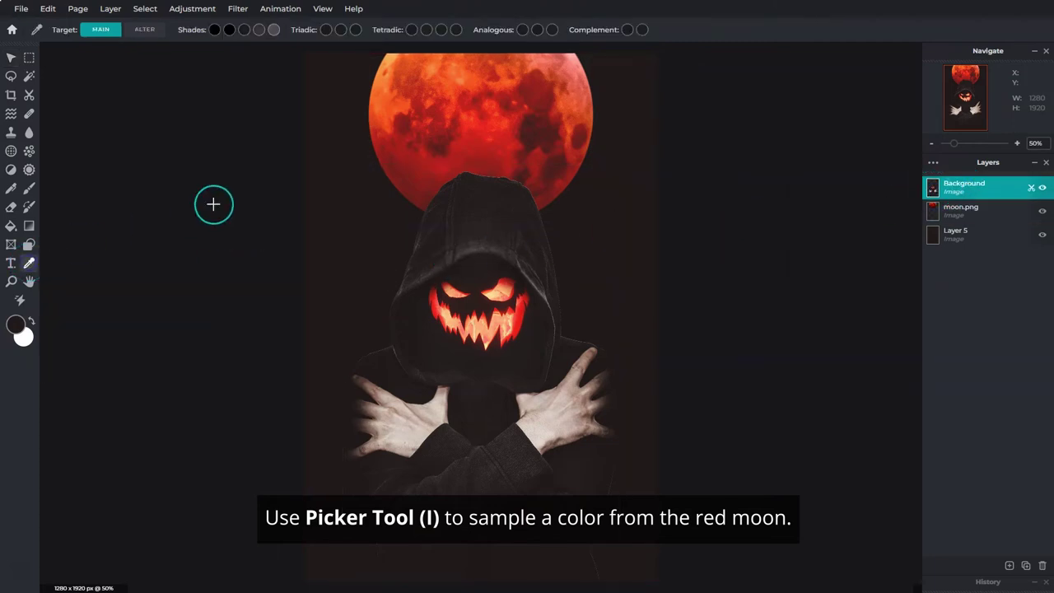
{"action": "left_click", "coordinate": [440, 164]}
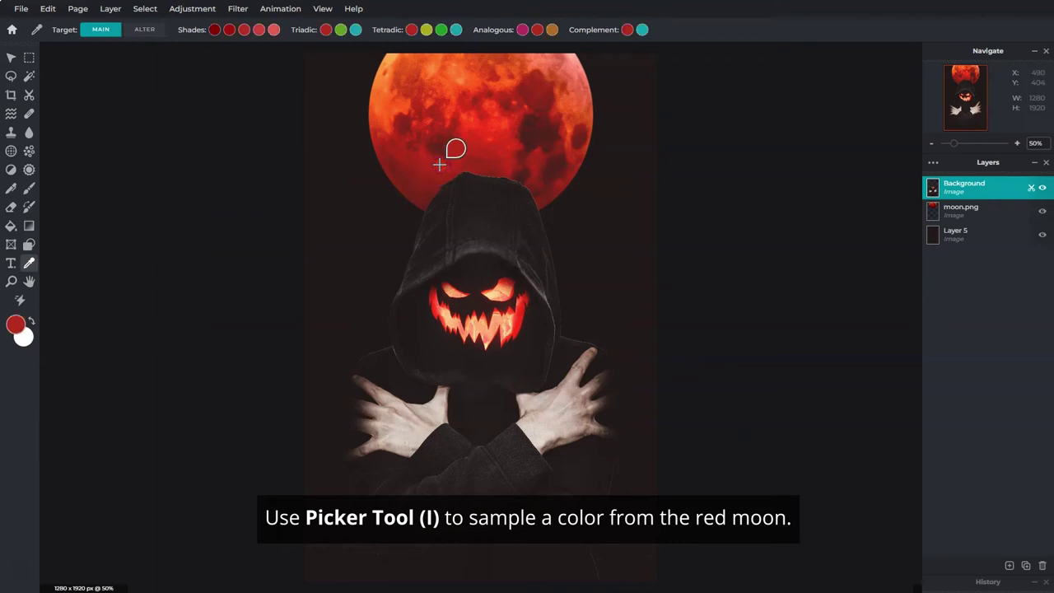
{"action": "left_click", "coordinate": [36, 191]}
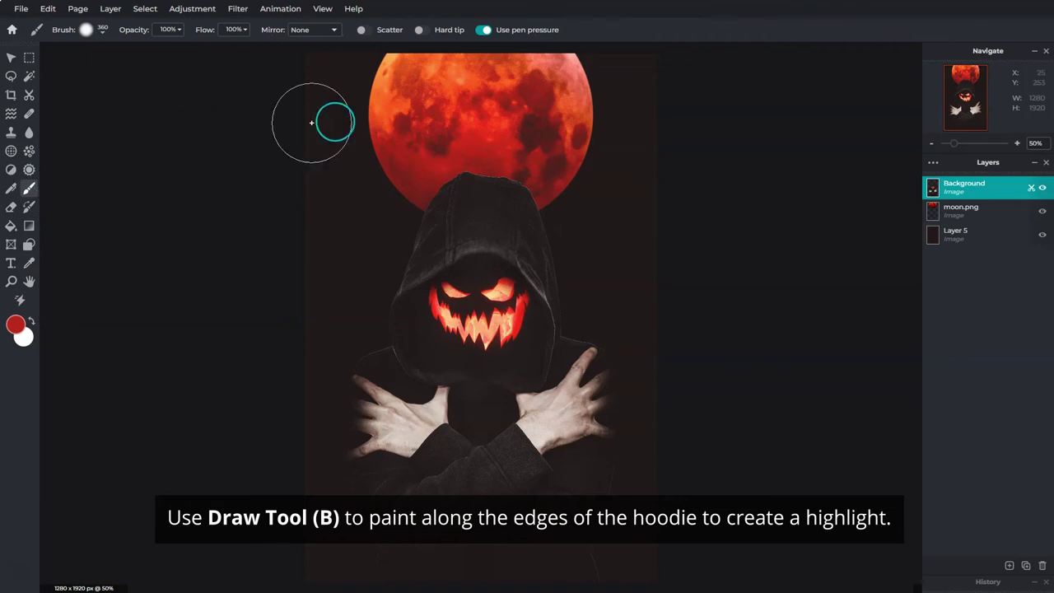
{"action": "mouse_move", "coordinate": [541, 155]}
{"action": "left_mouse_down"}
{"action": "mouse_move", "coordinate": [574, 193]}
{"action": "mouse_move", "coordinate": [597, 285]}
{"action": "mouse_move", "coordinate": [593, 316]}
{"action": "mouse_move", "coordinate": [629, 331]}
{"action": "mouse_move", "coordinate": [652, 454]}
{"action": "mouse_move", "coordinate": [628, 546]}
{"action": "left_mouse_up"}
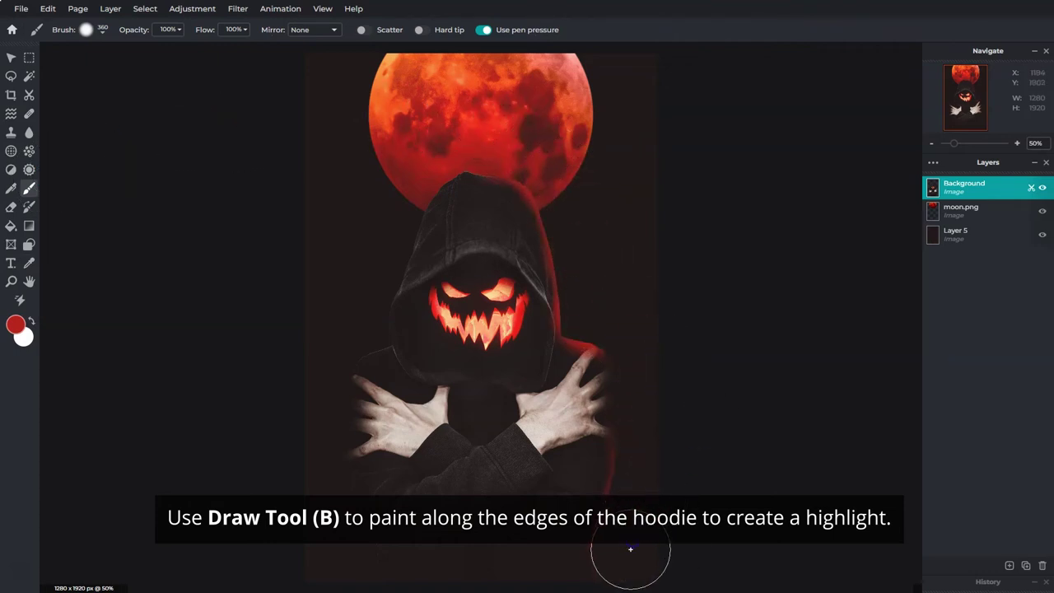
Step: Add the "smoke" image to the composition as a new layer above the hooded figure
{"action": "left_click", "coordinate": [1008, 566]}
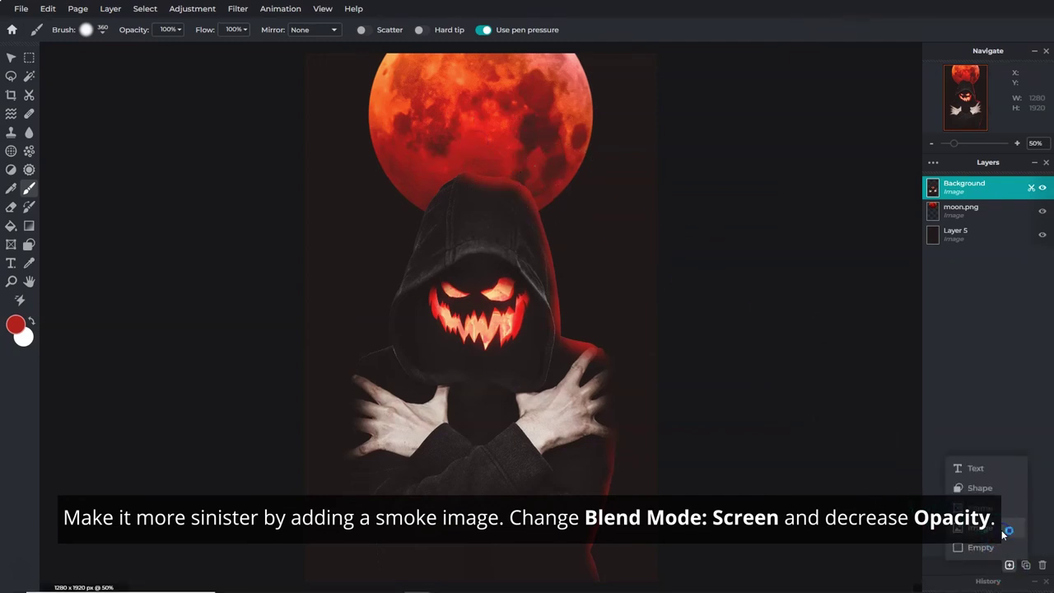
{"action": "left_click", "coordinate": [1002, 529]}
{"action": "left_click", "coordinate": [274, 97]}
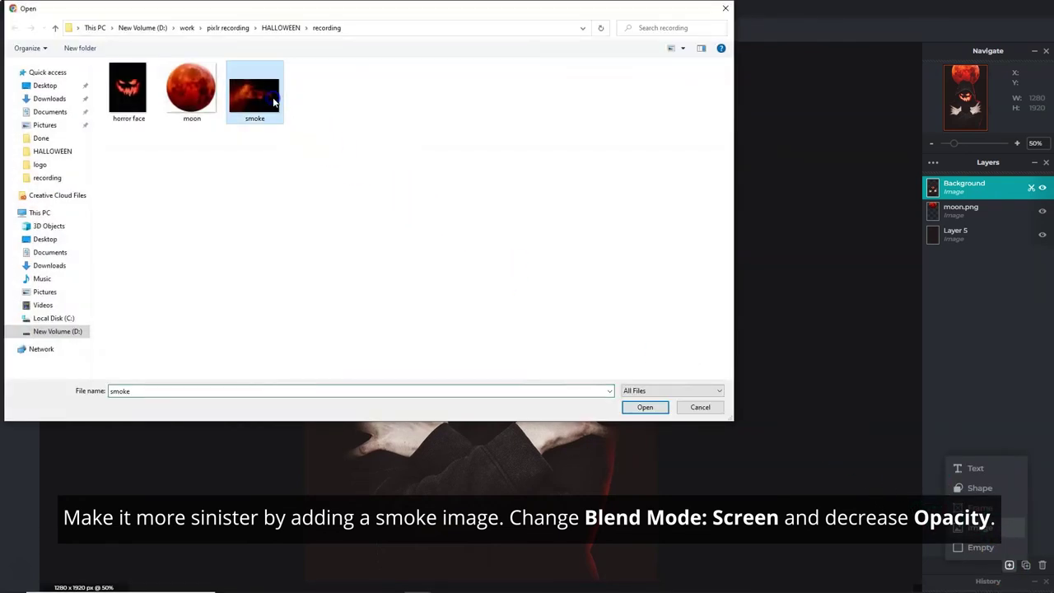
{"action": "left_click", "coordinate": [642, 407]}
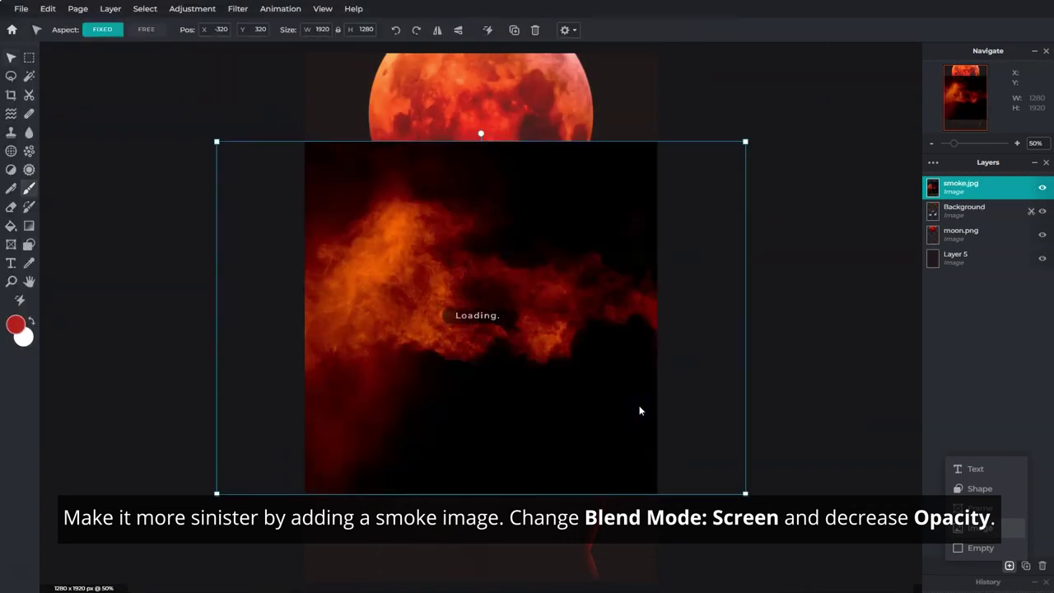
Step: Set the smoke layer's blend mode to Screen and its opacity to 72
{"action": "left_click", "coordinate": [935, 168]}
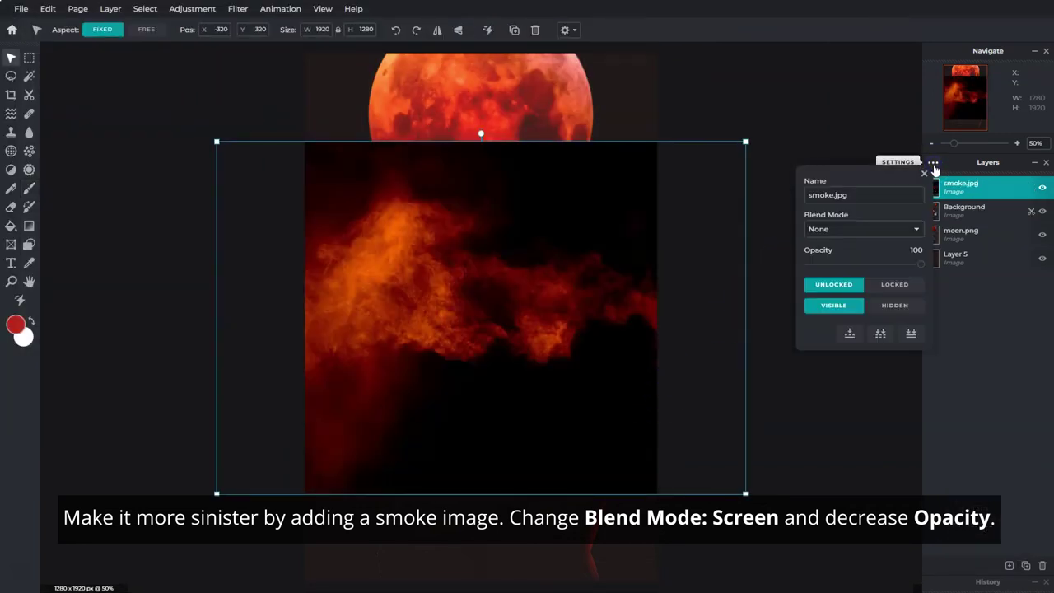
{"action": "left_click", "coordinate": [910, 230]}
{"action": "left_click", "coordinate": [892, 261]}
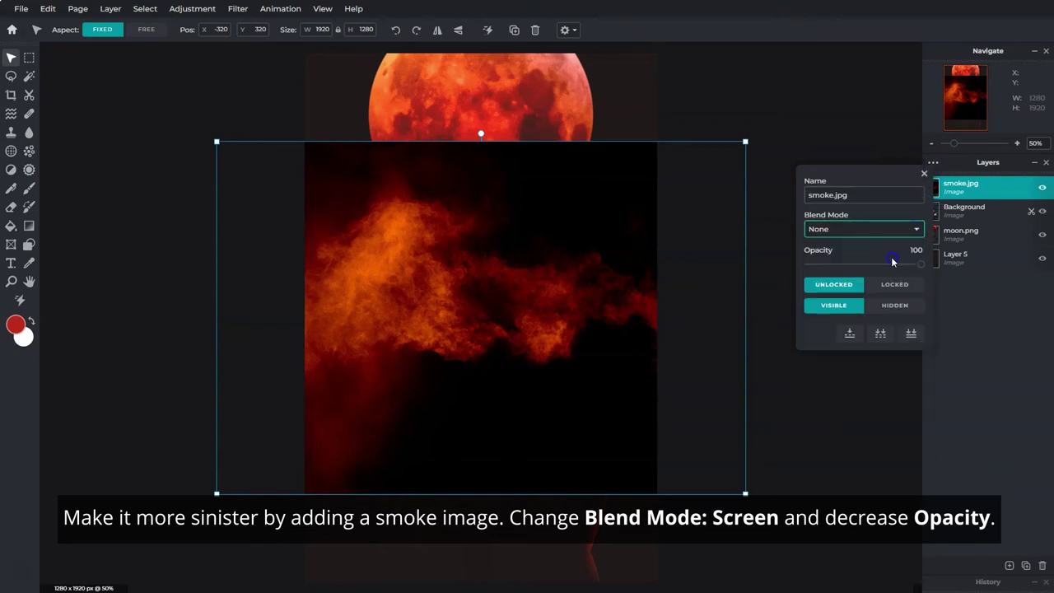
{"action": "left_click_drag", "start_coordinate": [914, 266], "coordinate": [900, 269]}
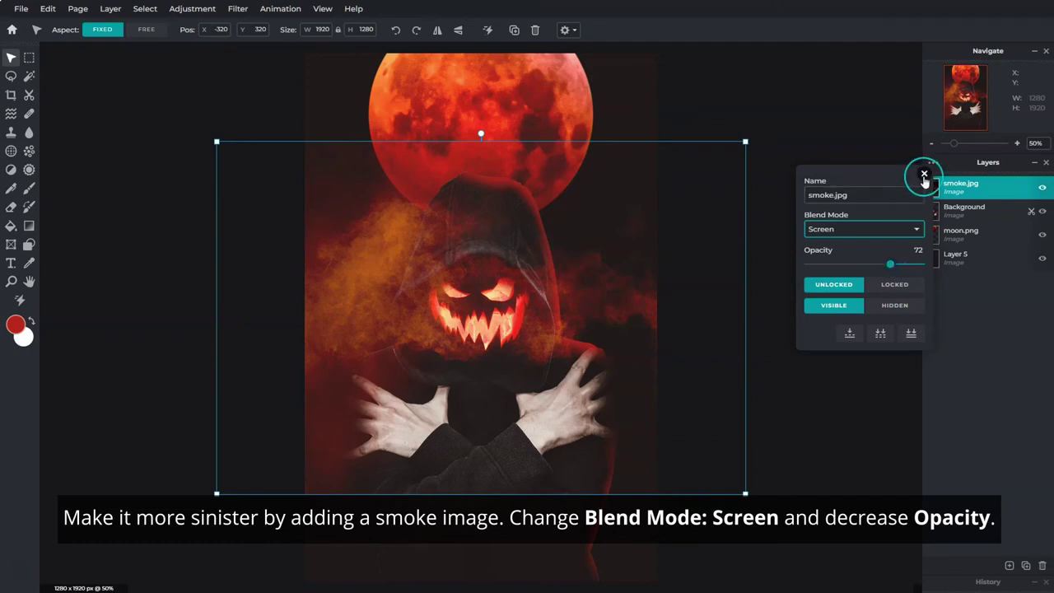
{"action": "left_click", "coordinate": [924, 175]}
Step: Enlarge the smoke to about 2403 × 1602 px, rotate it diagonally across the figure, and soften its edges near the moon with Draw Mask
{"action": "left_click_drag", "start_coordinate": [476, 133], "coordinate": [811, 475]}
{"action": "left_click", "coordinate": [30, 97]}
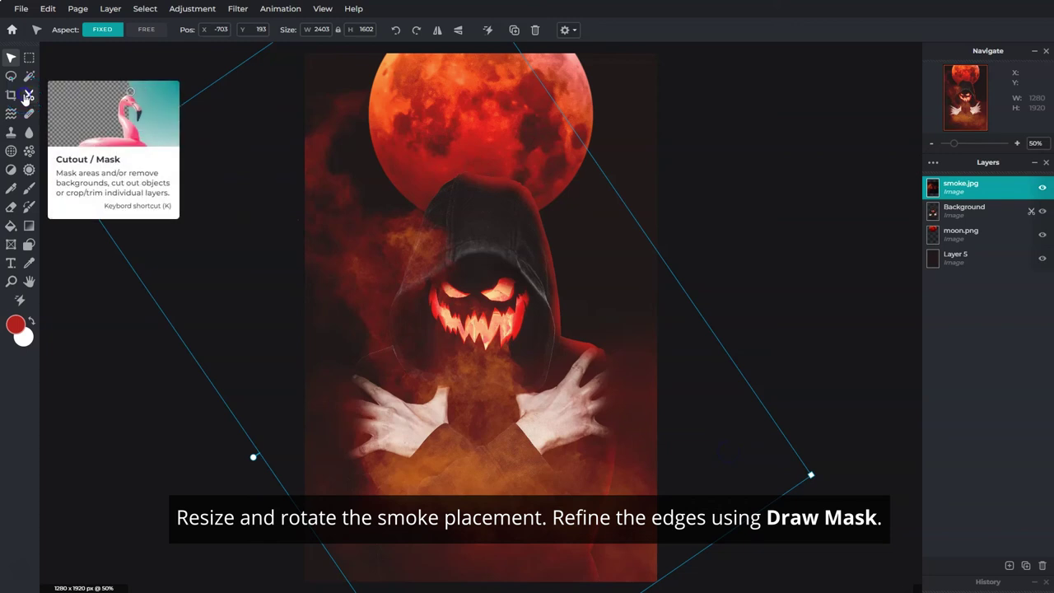
{"action": "left_click", "coordinate": [27, 96]}
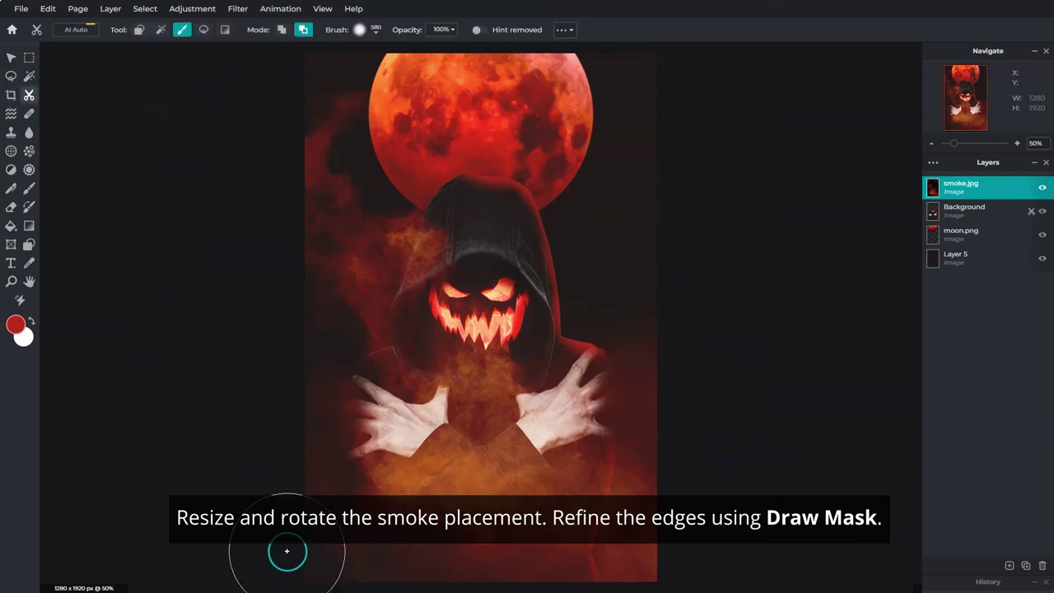
{"action": "left_click_drag", "start_coordinate": [565, 146], "coordinate": [526, 86]}
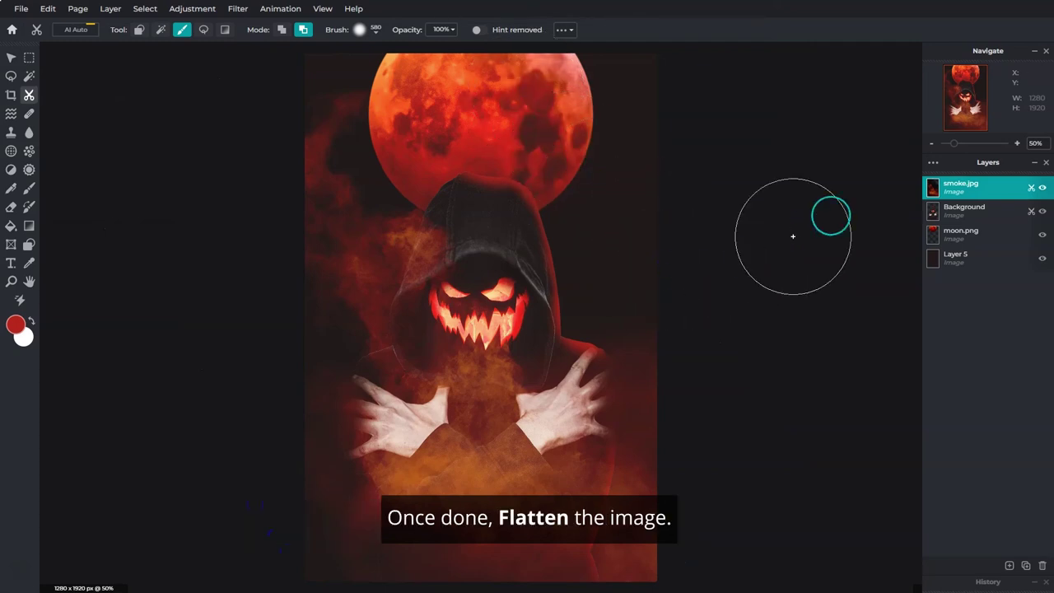
Step: Flatten all layers of the composite into a single image layer
{"action": "left_click", "coordinate": [933, 162]}
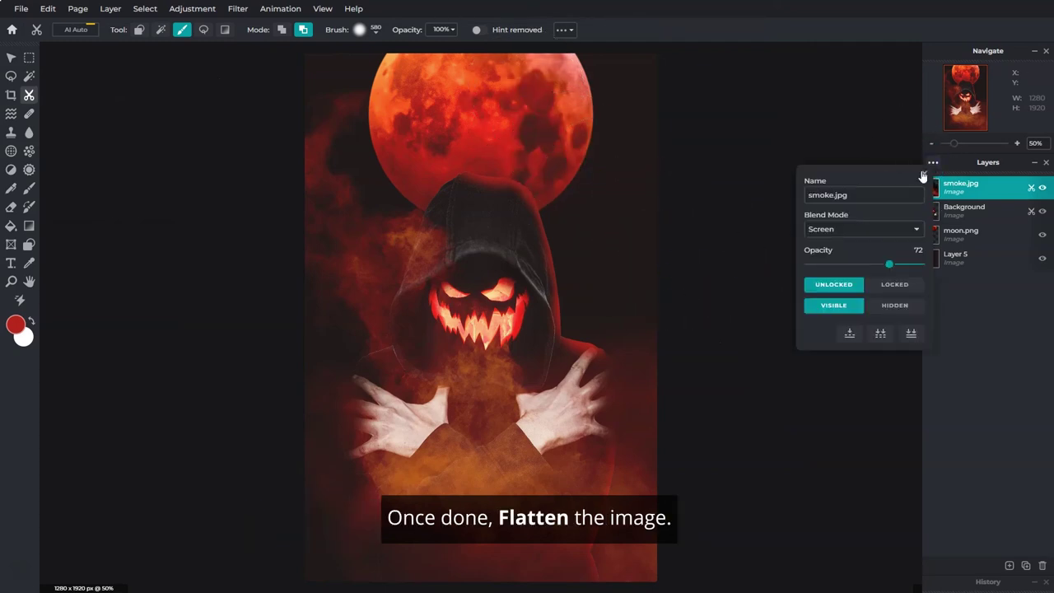
{"action": "left_click", "coordinate": [912, 332]}
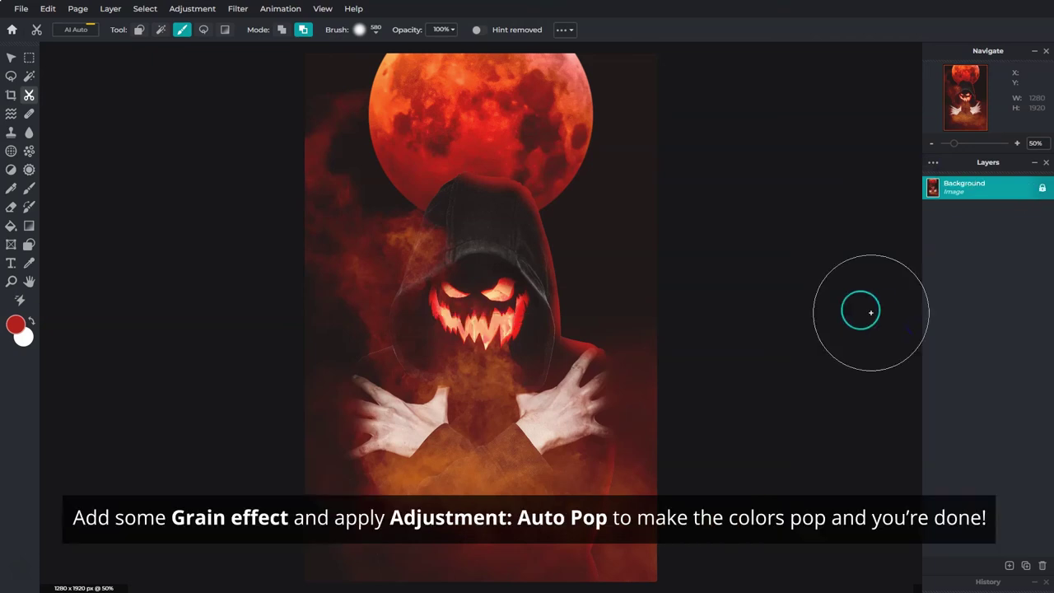
Step: Apply a Grain filter with an amount of 22 to the flattened image, followed by the Auto pop adjustment
{"action": "left_click", "coordinate": [240, 14]}
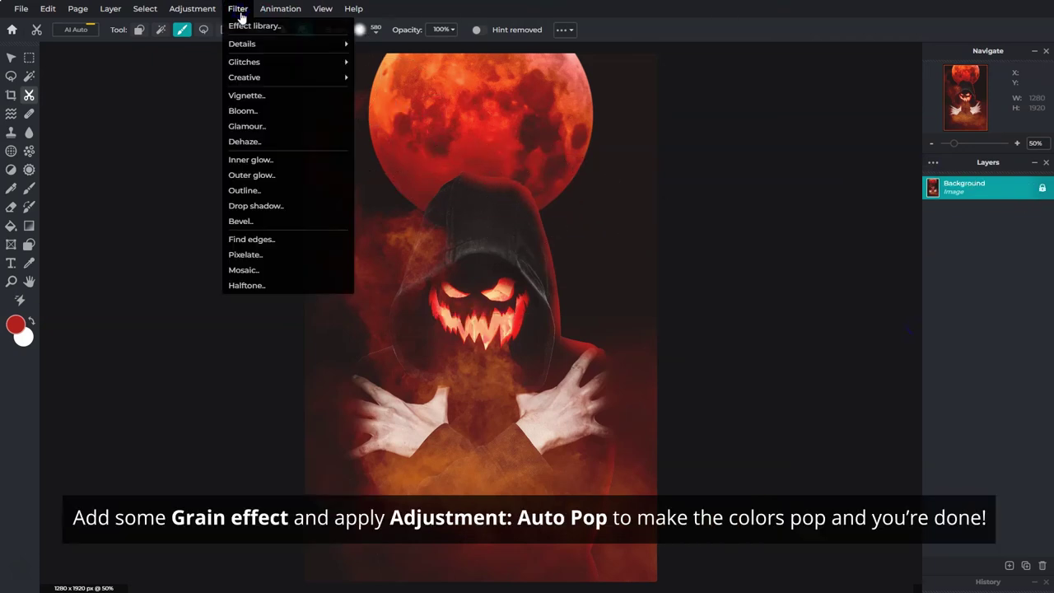
{"action": "left_click", "coordinate": [263, 45]}
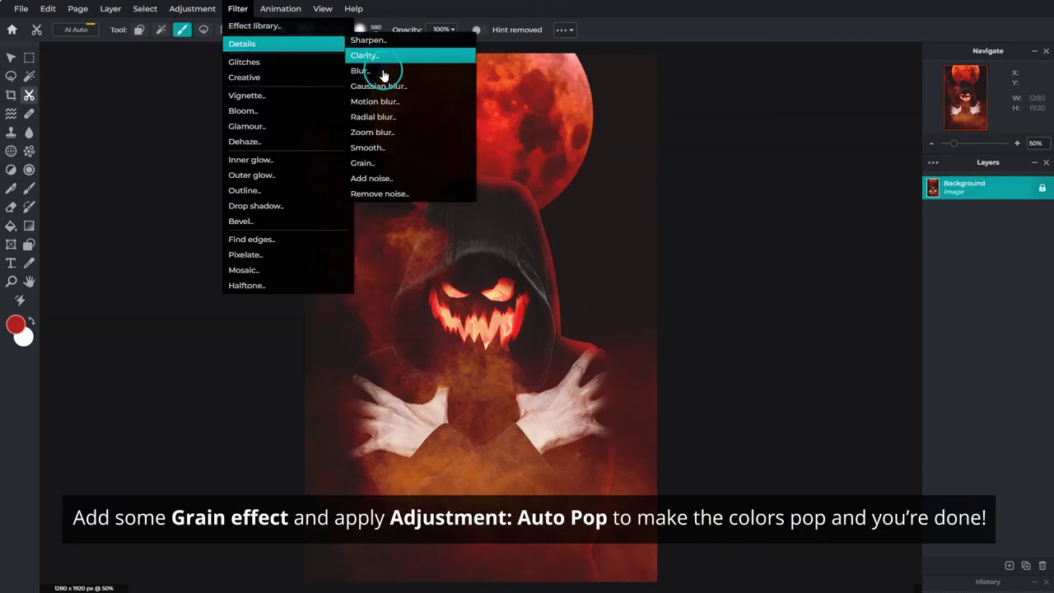
{"action": "left_click", "coordinate": [403, 162]}
{"action": "left_click", "coordinate": [462, 294]}
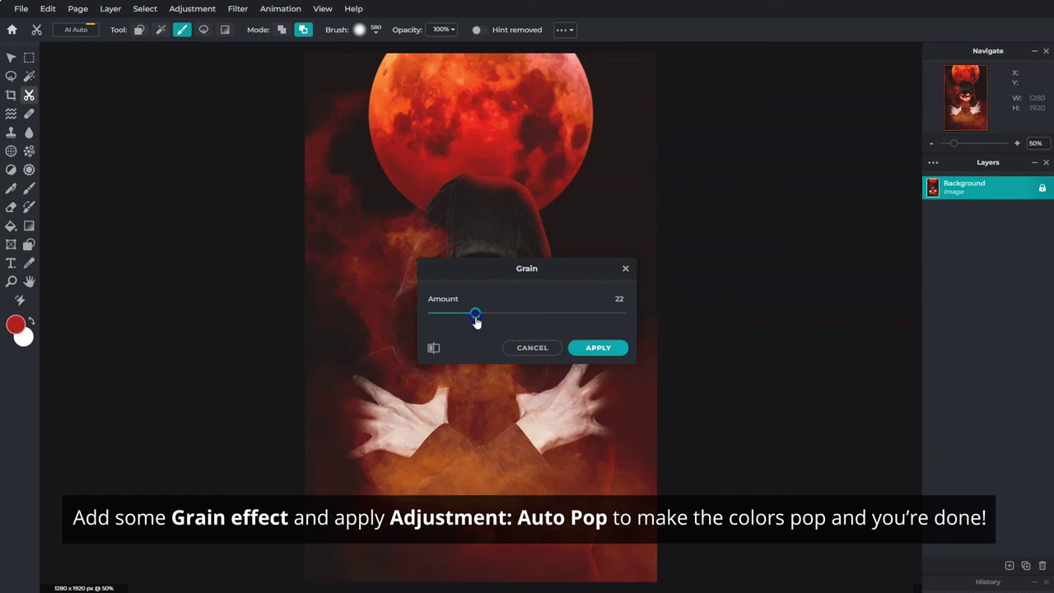
{"action": "left_click", "coordinate": [586, 348]}
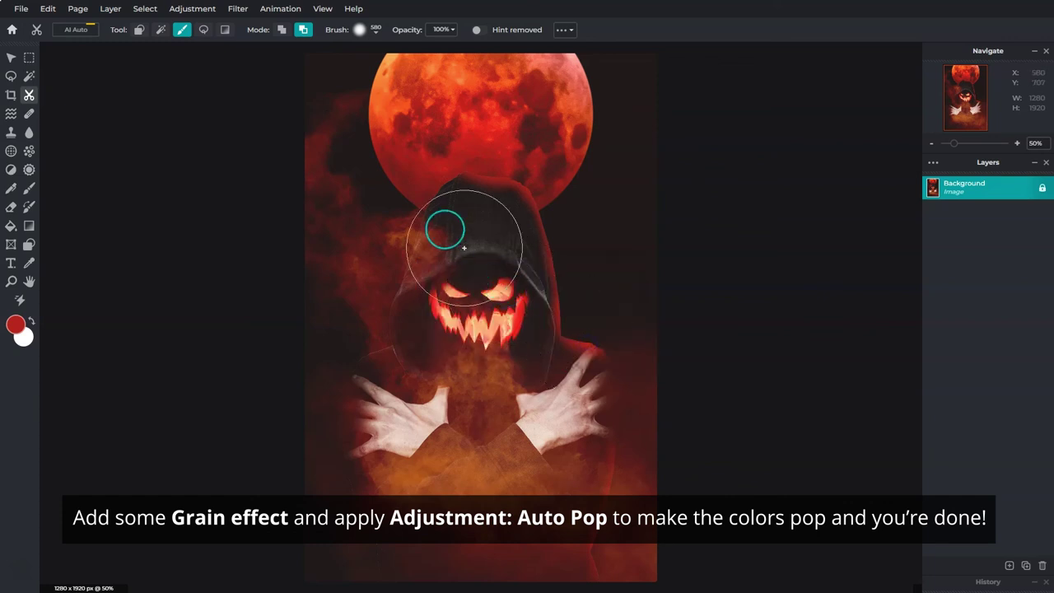
{"action": "left_click", "coordinate": [202, 14]}
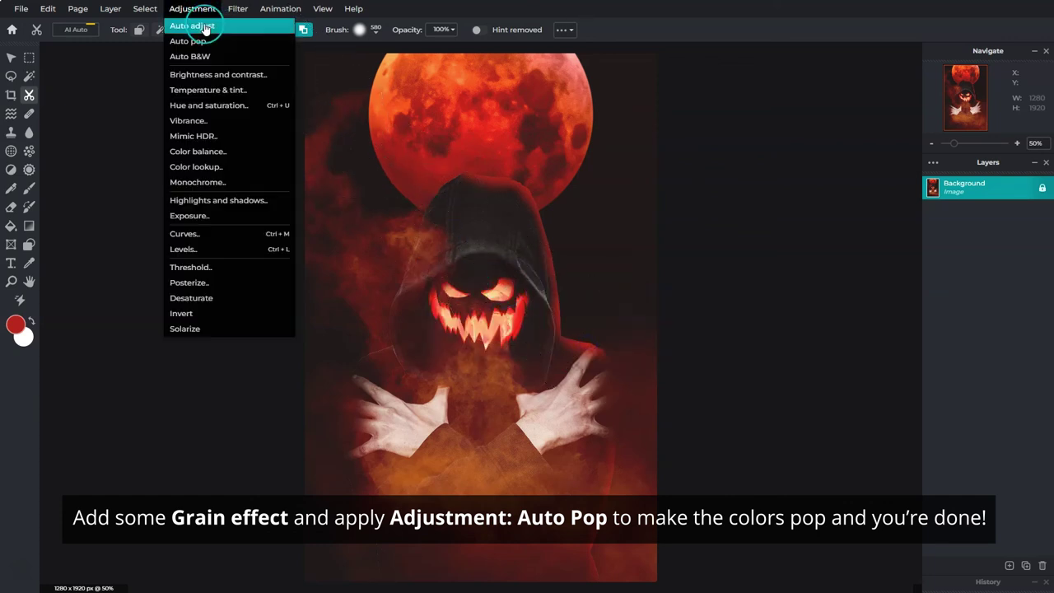
{"action": "left_click", "coordinate": [206, 41]}
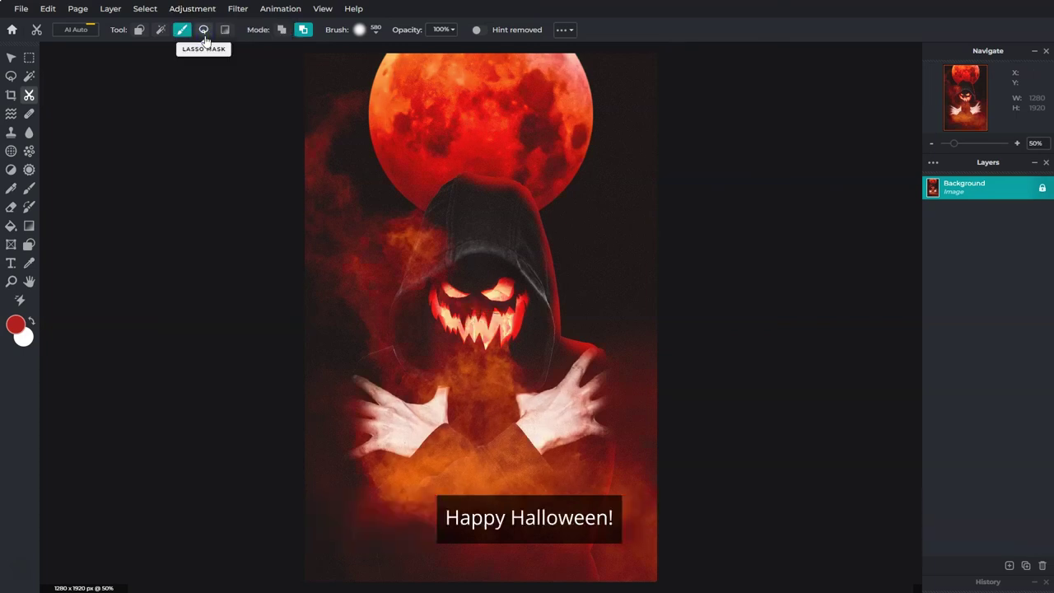